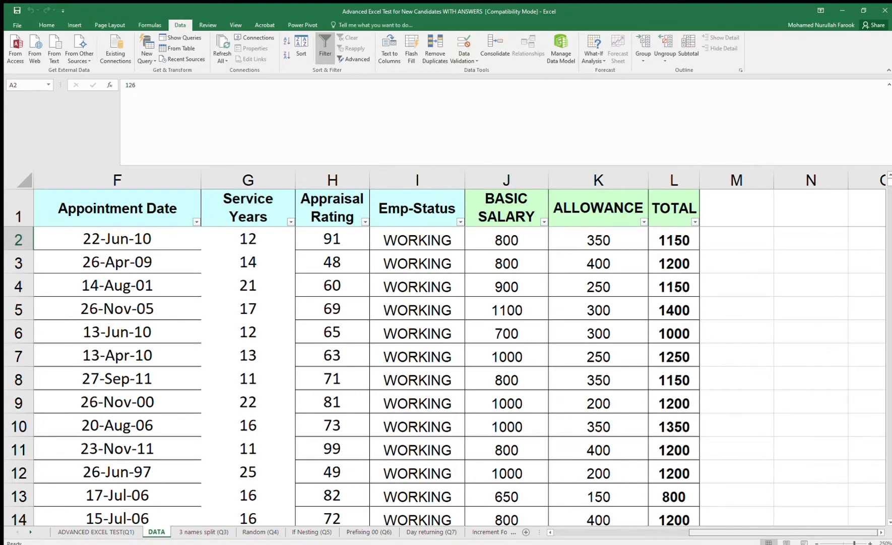
Step: Insert a blank row above the header row of the DATA sheet and enter the title DUMMY DATA in A1
scroll(461, 350, "left", 10)
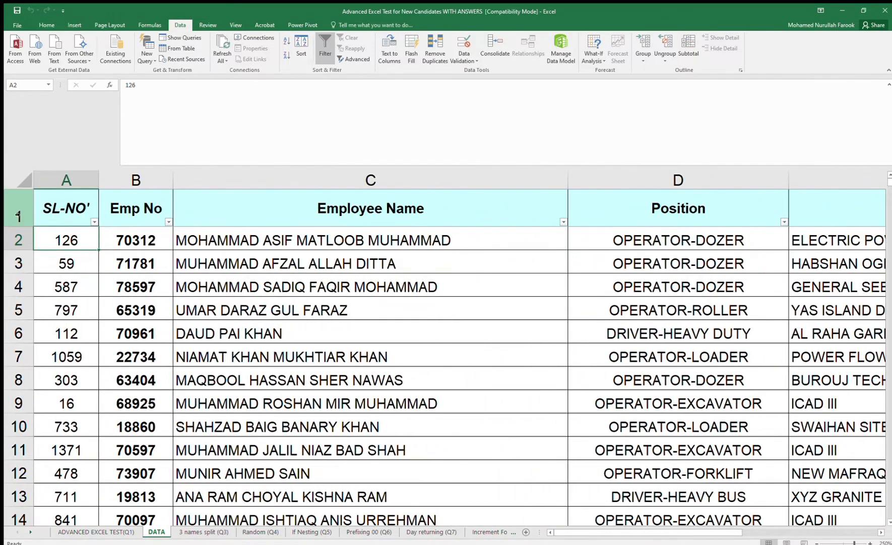
left_click(18, 216)
key("ctrl+shift+plus")
left_click(54, 201)
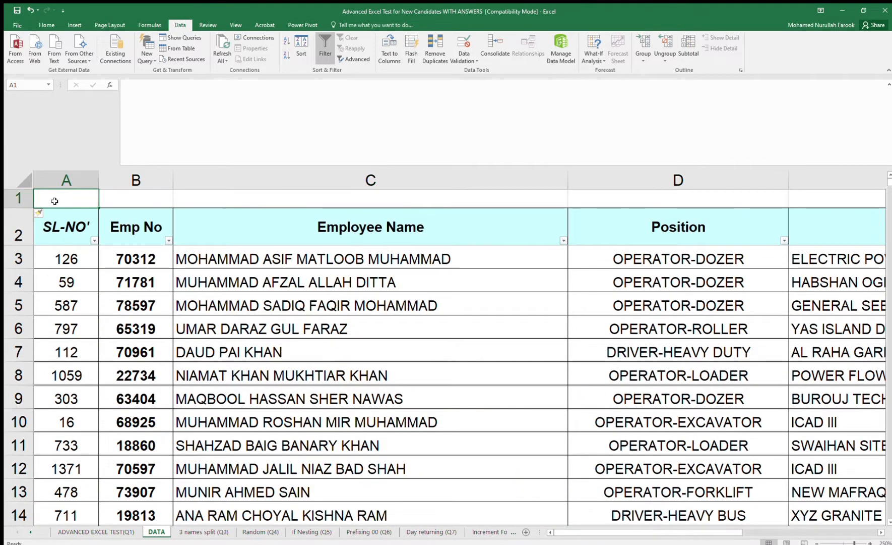
type("d")
key("BackSpace")
type("DUMMY DATA")
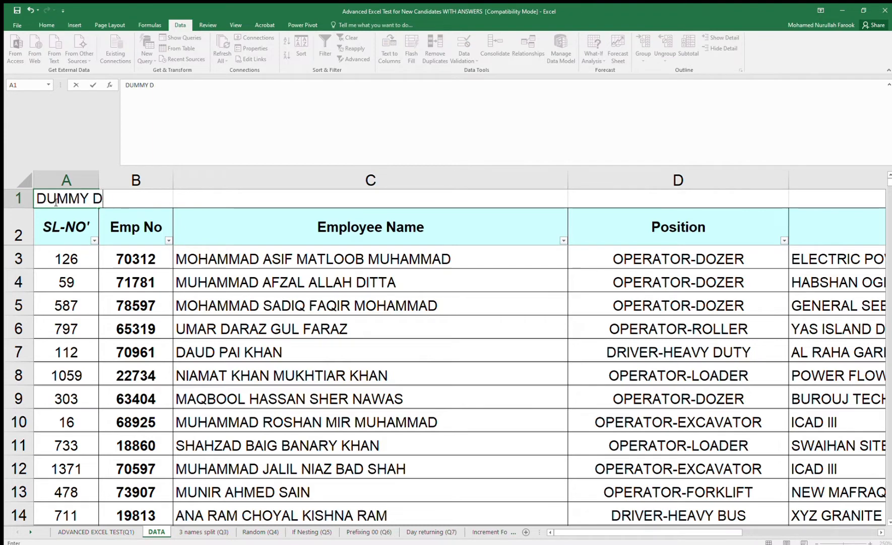
key("Return")
Step: Make the DUMMY DATA title in A1 bold and underlined, and enlarge its font
left_click(55, 201)
key("ctrl+b")
key("ctrl+u")
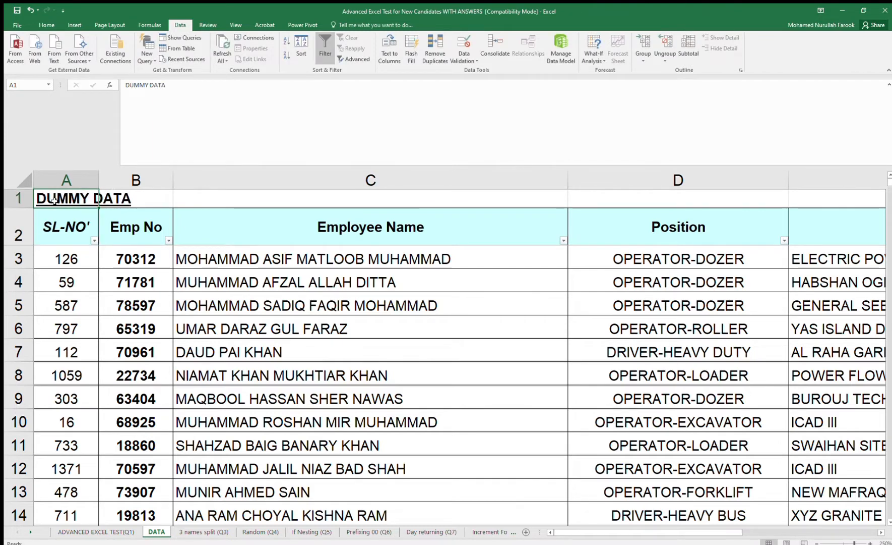
left_click(46, 25)
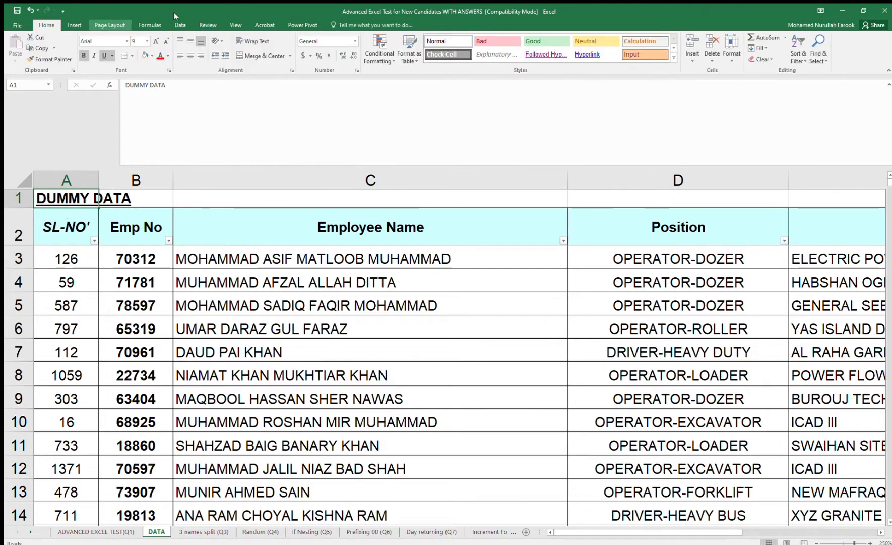
left_click(151, 42)
left_click(149, 42)
left_click(216, 296)
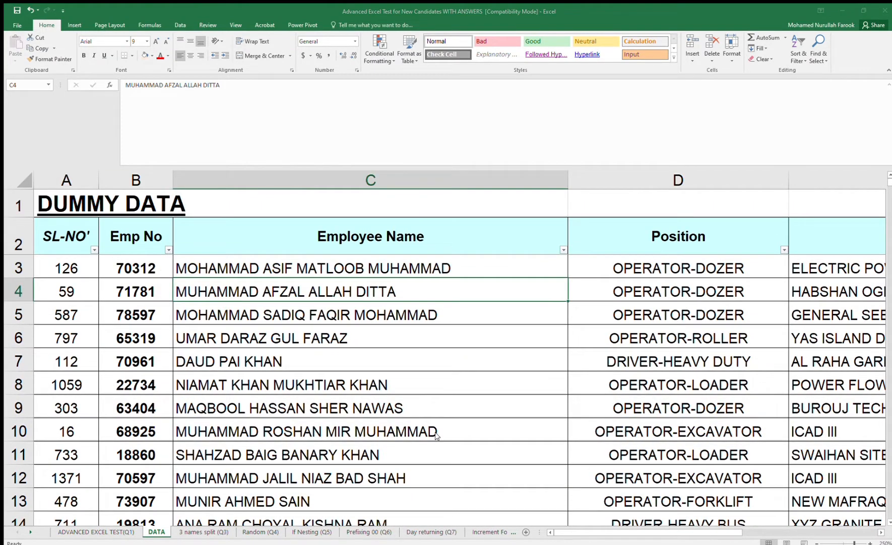
left_click(235, 445)
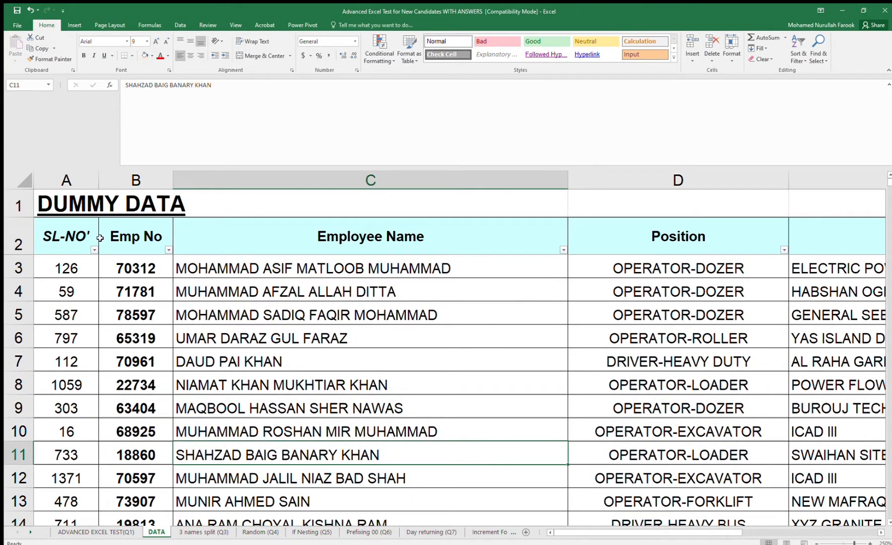
Step: Create a PivotTable on a new worksheet from the whole employee table, headers included, starting at A2
left_click(73, 234)
key("ctrl+shift+Right")
key("ctrl+shift+Down")
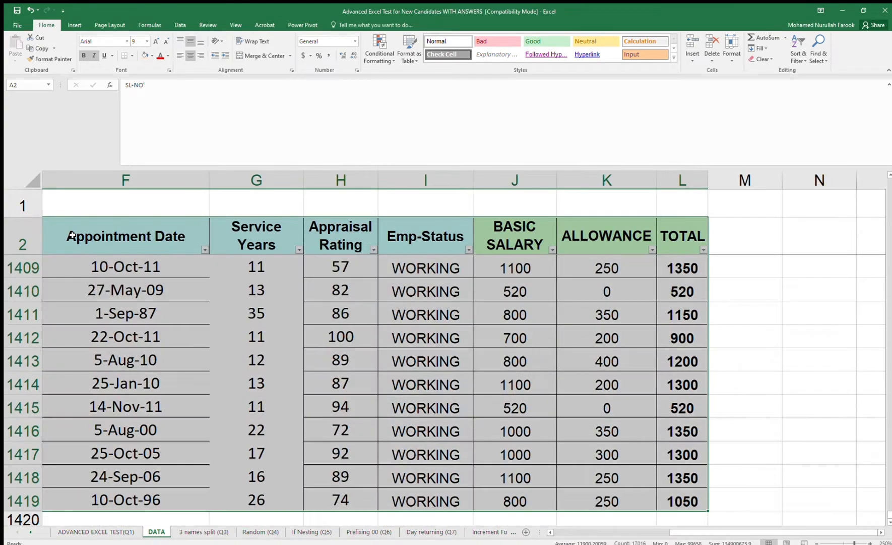
left_click(74, 25)
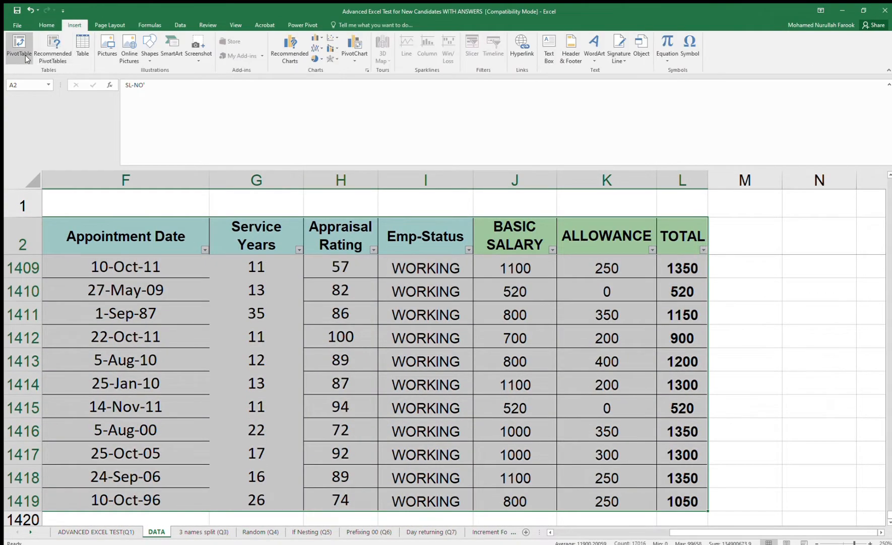
left_click(19, 45)
key("Return")
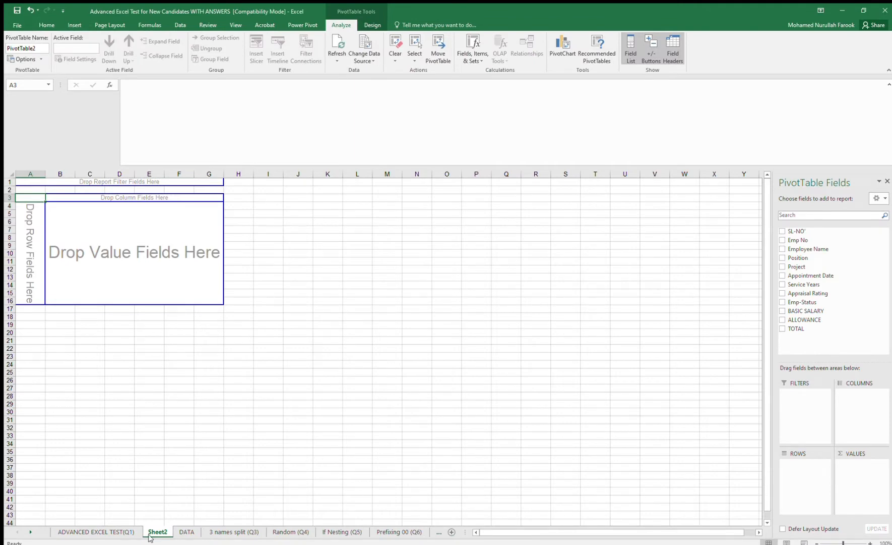
Step: Rename the new PivotTable worksheet as Pivot
double_click(155, 531)
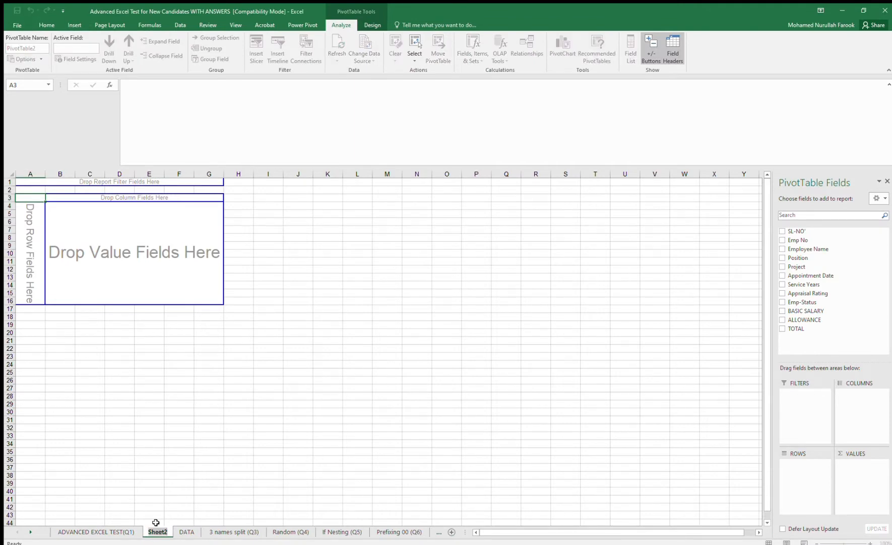
key("BackSpace")
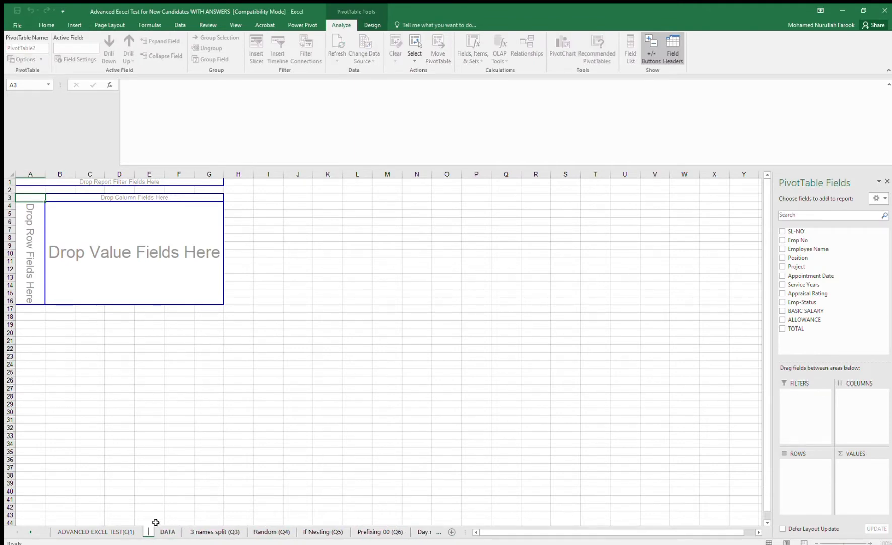
type("Pivot")
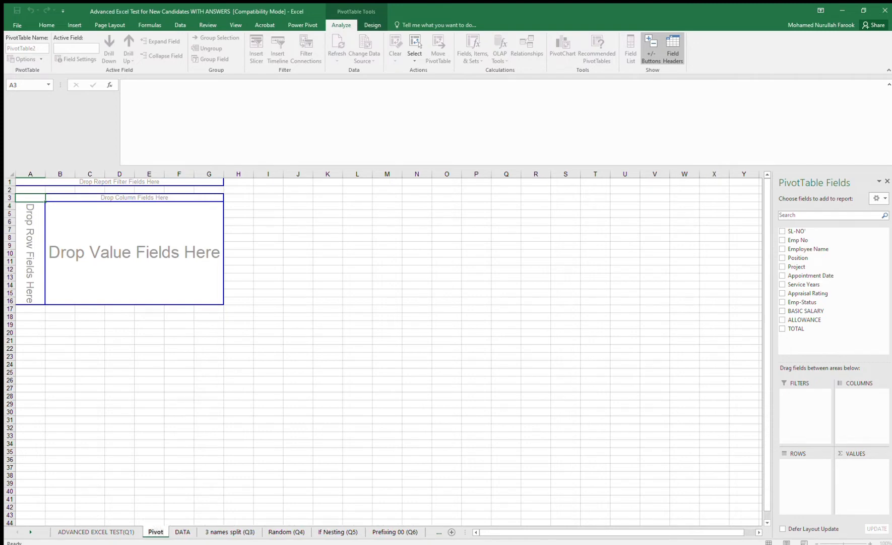
left_click(207, 242)
Step: Add the Project field to the PivotTable's rows and sum the TOTAL field in its values
left_click(150, 277)
scroll(115, 247, "up", 3)
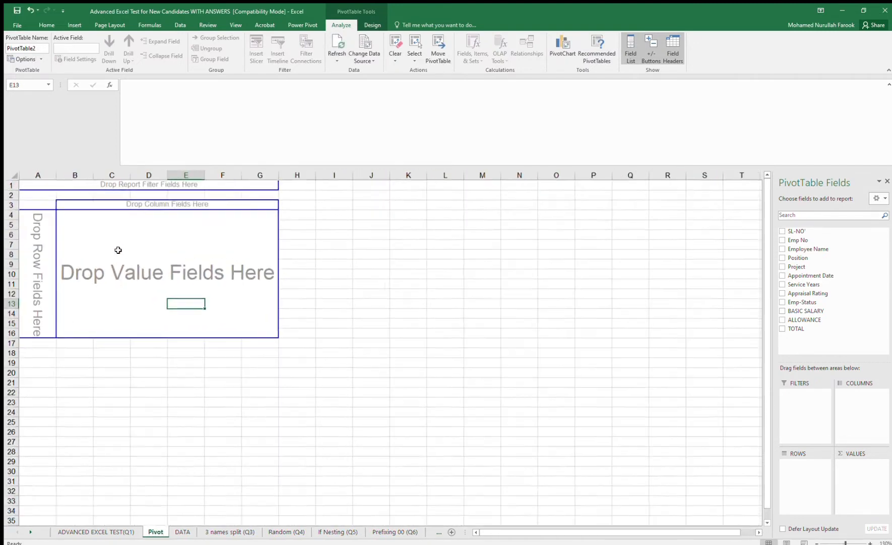
scroll(118, 250, "up", 7)
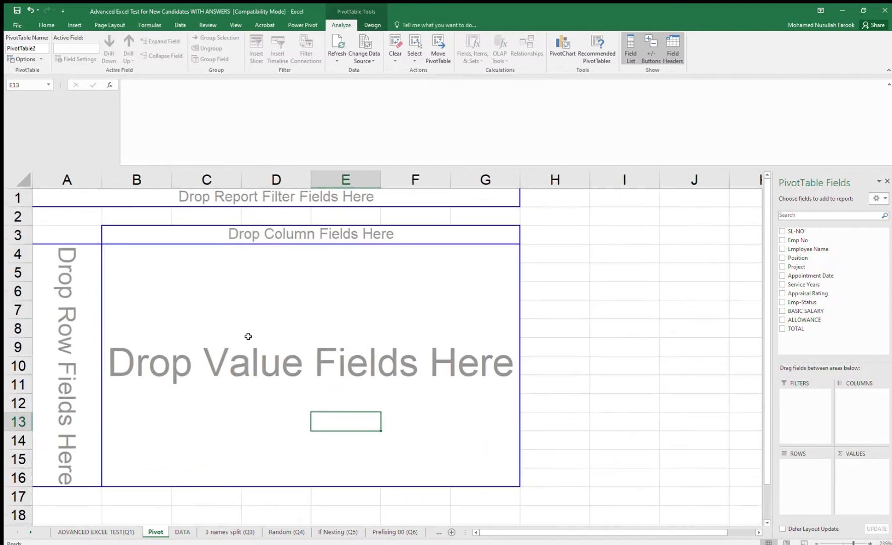
left_click(247, 336)
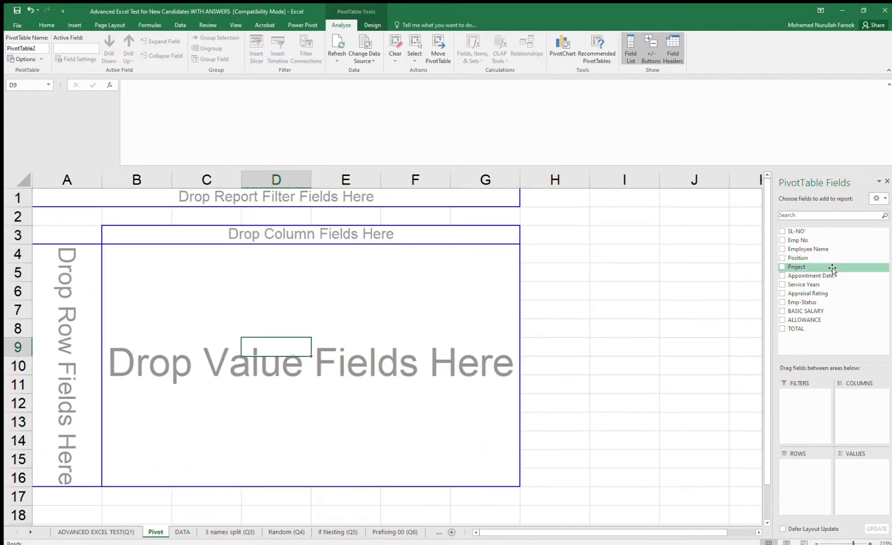
left_click_drag(820, 266, 807, 468)
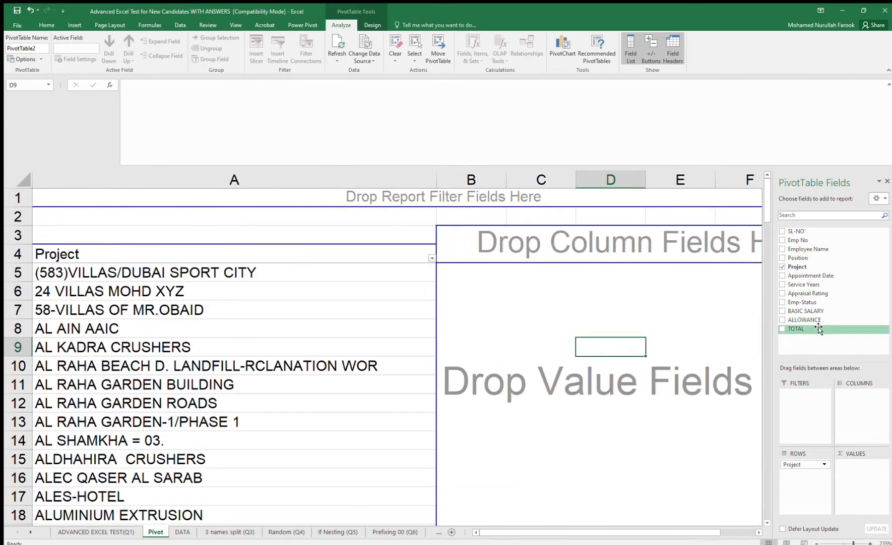
left_click_drag(820, 329, 857, 514)
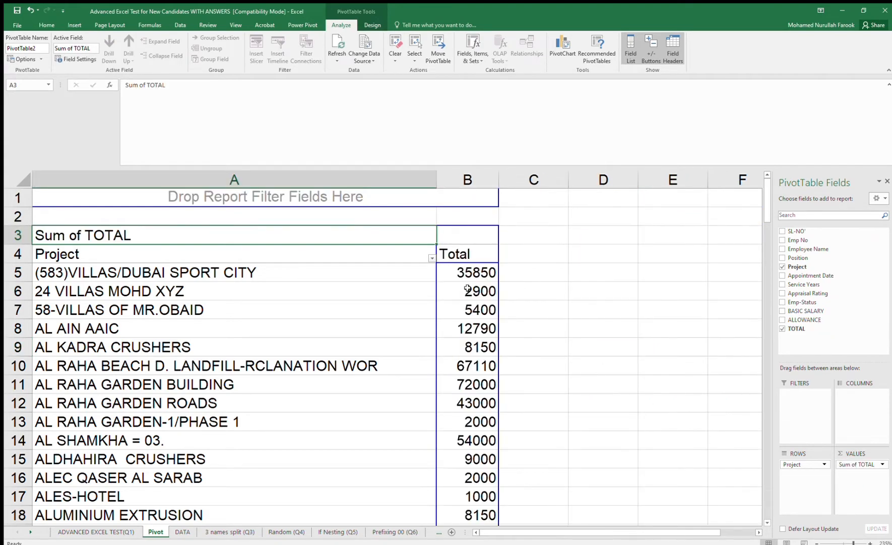
Step: Apply a PivotTable style with black headers and light purple rows to the project report
scroll(408, 280, "down", 5)
left_click(189, 294)
scroll(193, 294, "up", 2)
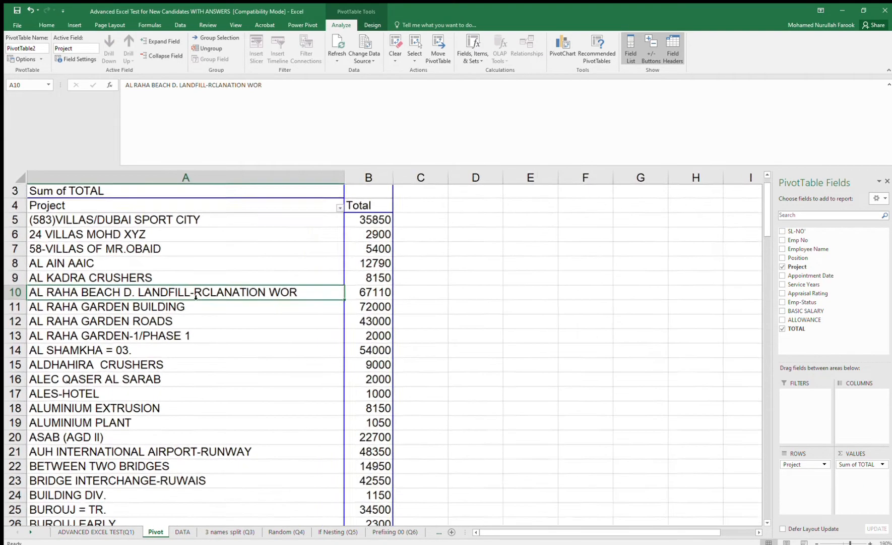
scroll(196, 296, "up", 1)
scroll(204, 293, "up", 1)
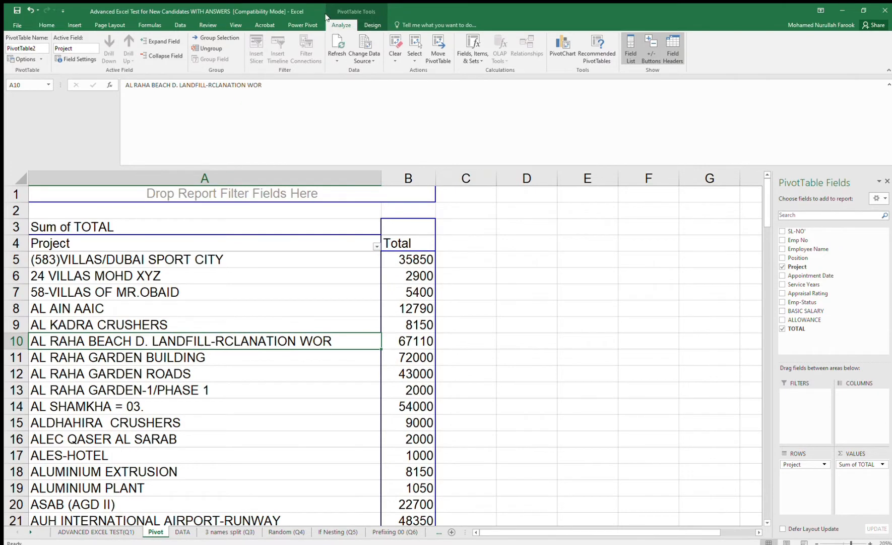
left_click(373, 25)
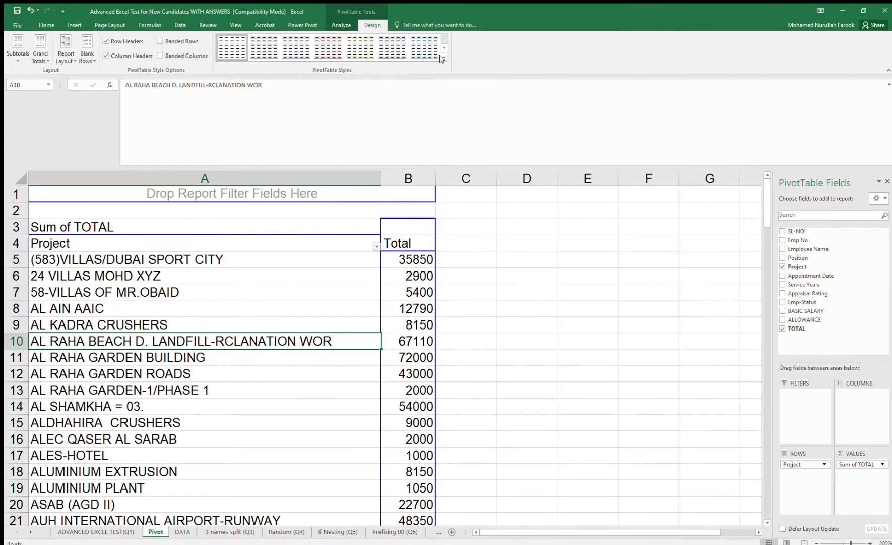
left_click(358, 256)
left_click(310, 409)
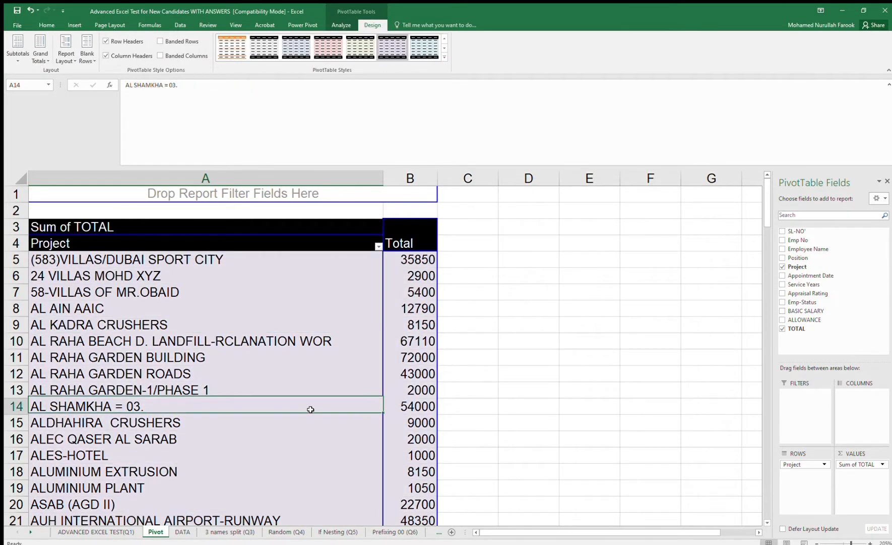
Step: Look through the project names and their summed totals down the length of the PivotTable
scroll(441, 298, "down", 11)
scroll(439, 301, "down", 16)
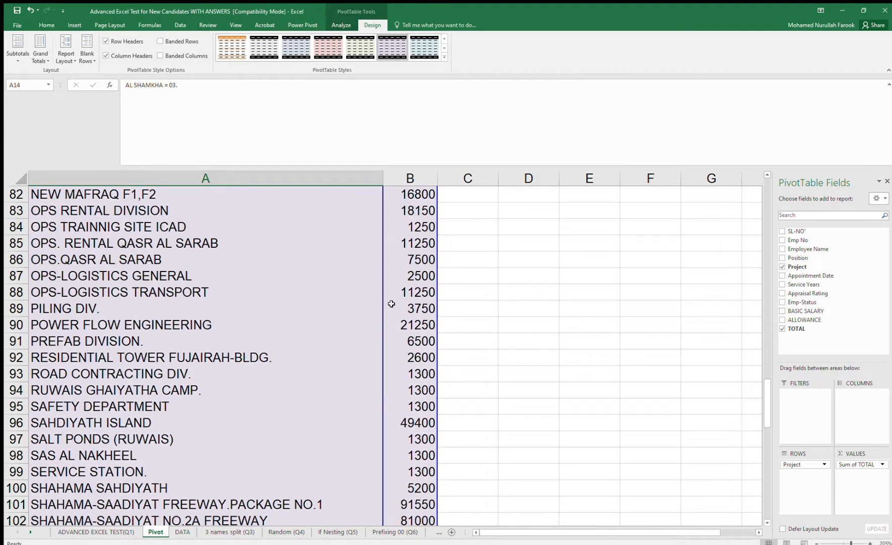
scroll(394, 304, "up", 16)
key("ctrl+c")
key("ctrl+Home")
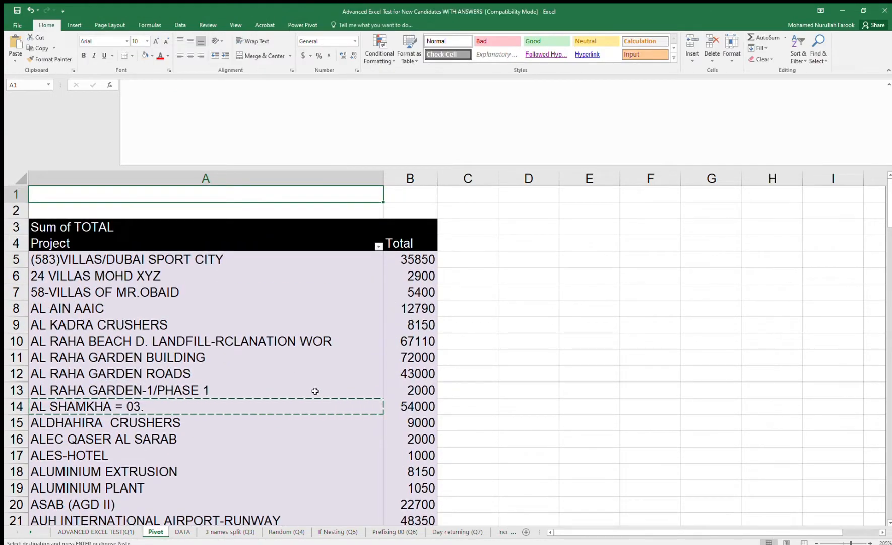
key("Escape")
left_click(306, 350)
key("Up")
key("Up")
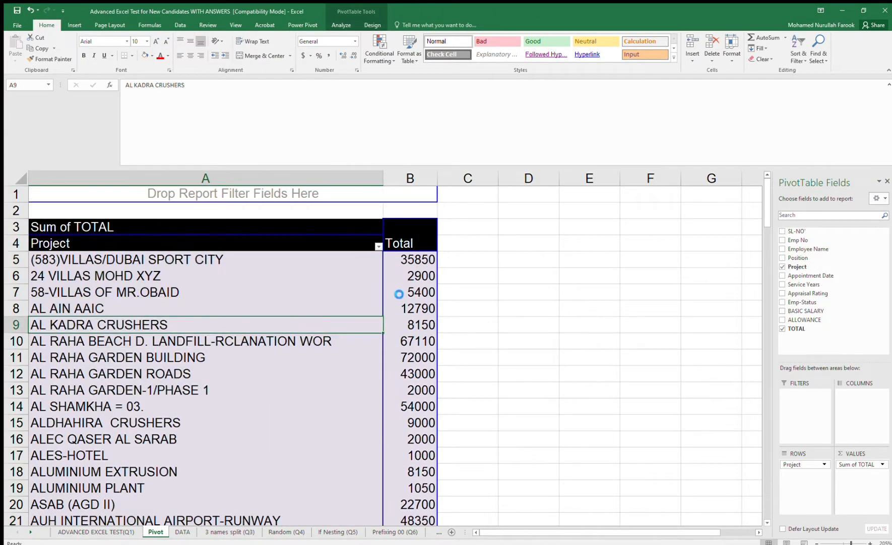
scroll(399, 294, "up", 4, "ctrl")
left_click(555, 347)
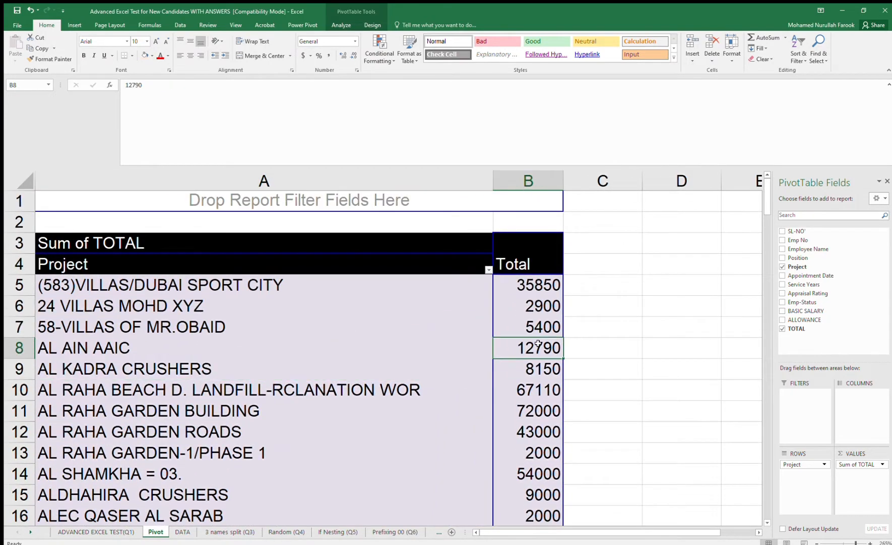
scroll(540, 345, "down", 20)
scroll(543, 337, "down", 1)
left_click(537, 331)
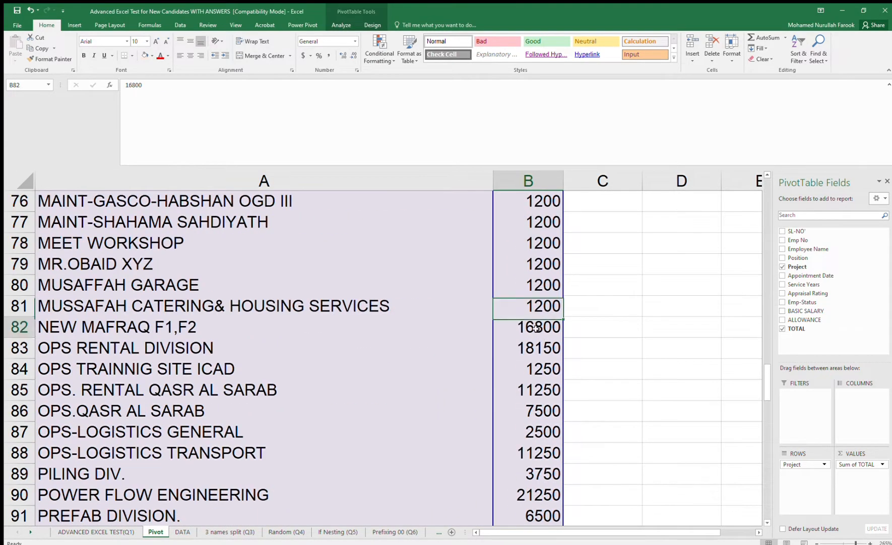
Step: Freeze the panes above row 5 of the Pivot sheet and check the headers against the lower rows
key("ctrl+Home")
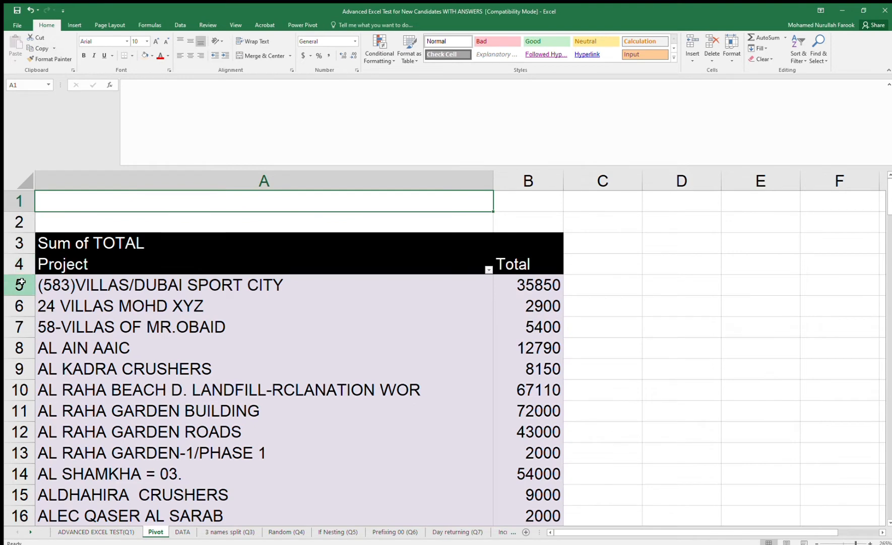
left_click(40, 289)
left_click(235, 25)
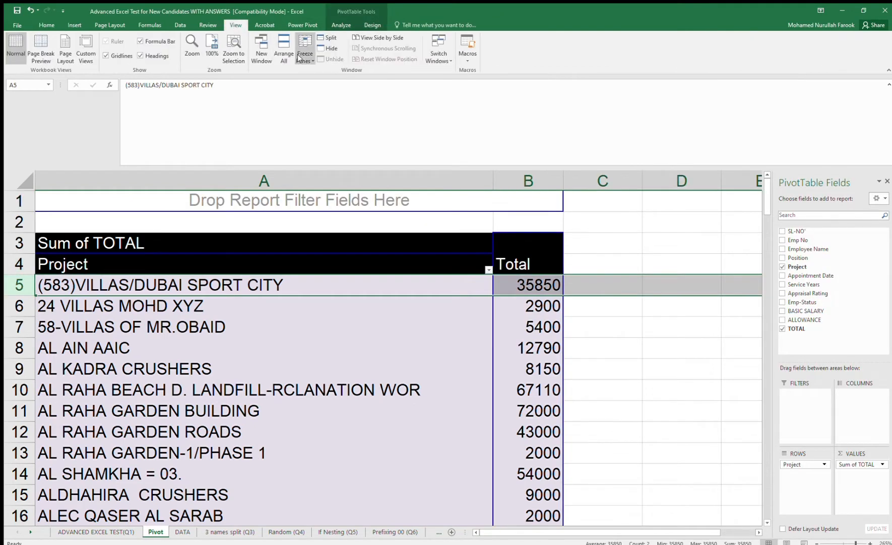
scroll(514, 369, "down", 20)
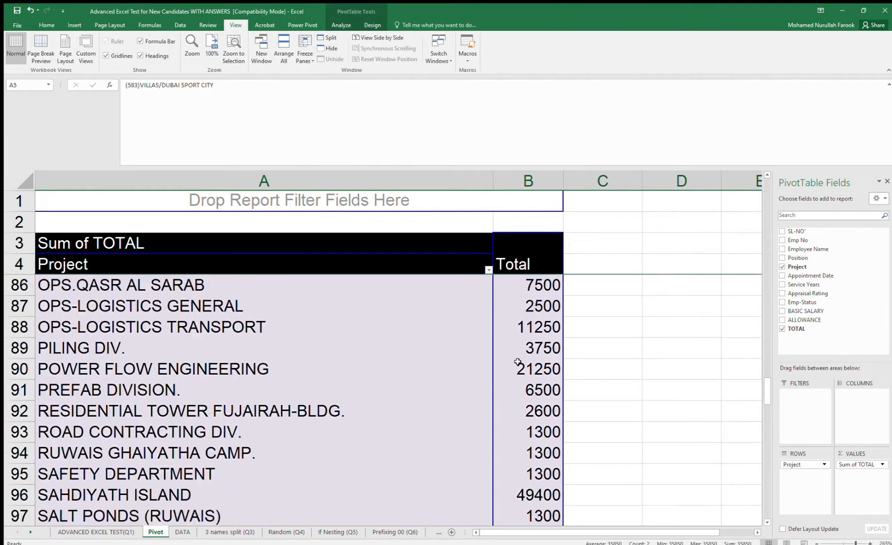
scroll(520, 352, "down", 13)
scroll(521, 344, "up", 20)
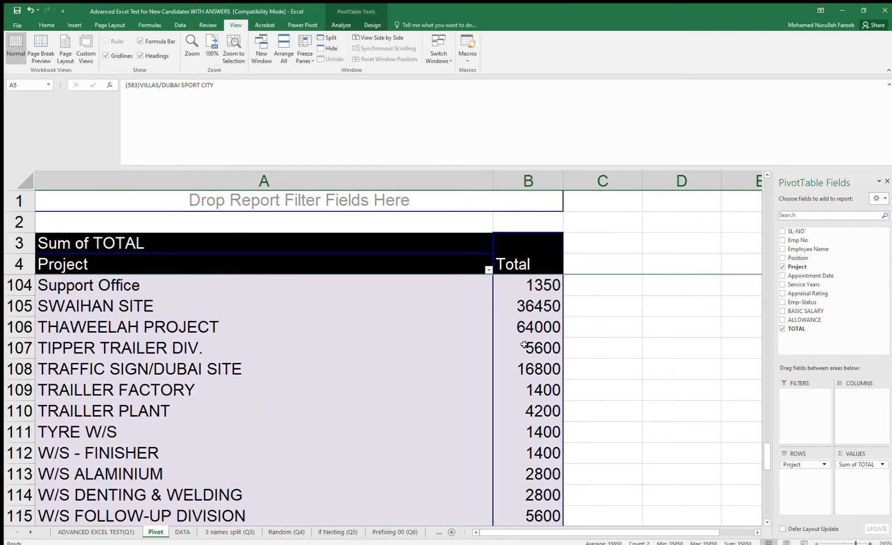
scroll(524, 344, "up", 20)
left_click(531, 335)
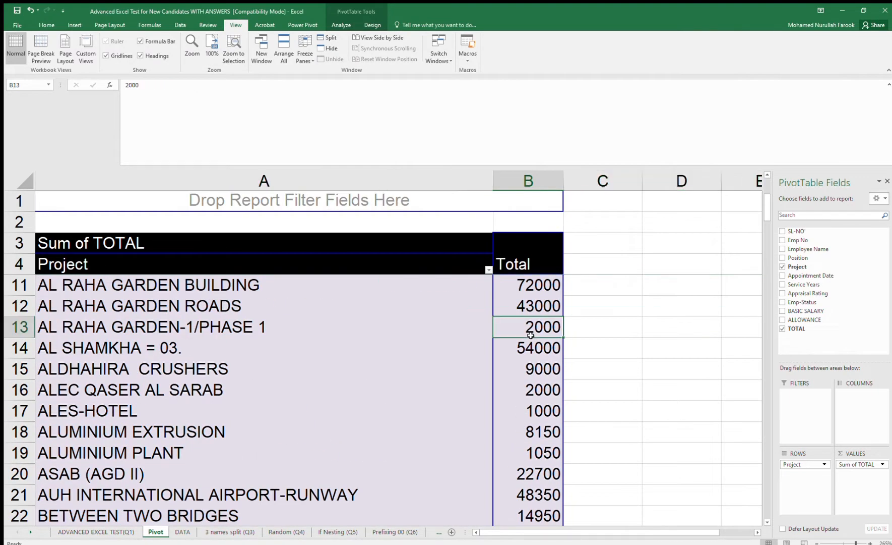
Step: Select the Total column in the Pivot sheet, and view the salary, allowance and total columns in the DATA sheet
left_click(534, 181)
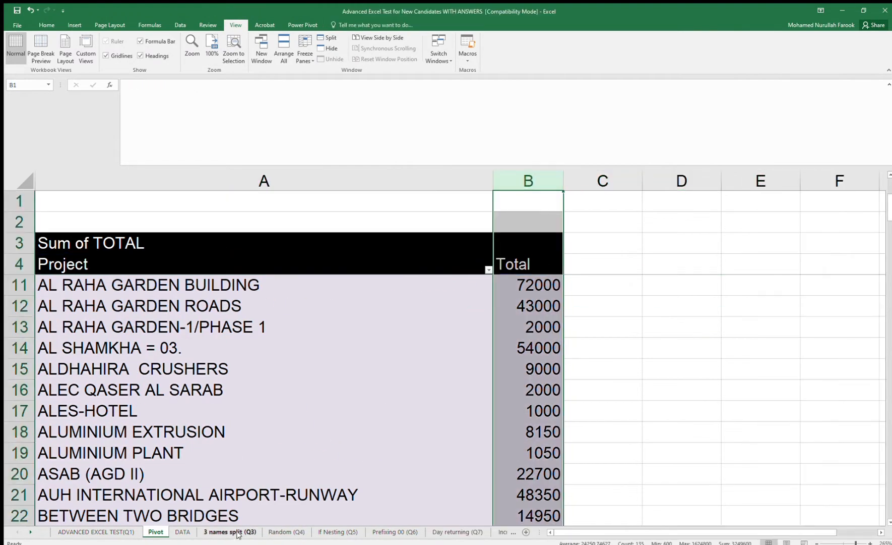
left_click(182, 531)
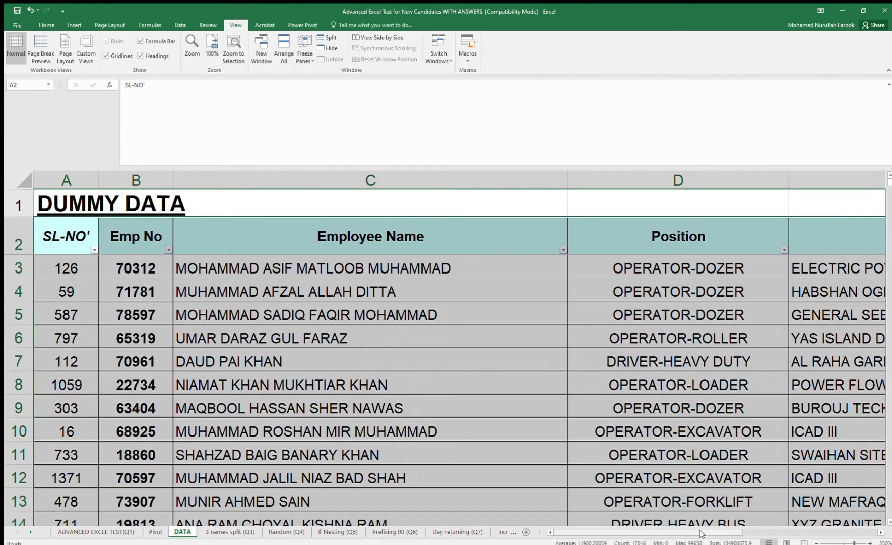
left_click_drag(702, 532, 891, 524)
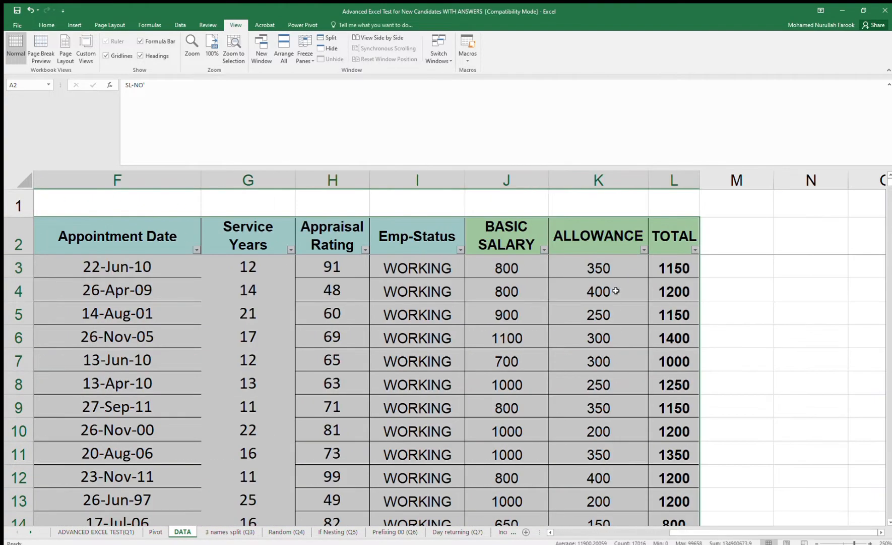
Step: Sum the TOTAL column of the DATA sheet in cell L1420 and widen column L to show the full figure
left_click(684, 308)
left_click(678, 183)
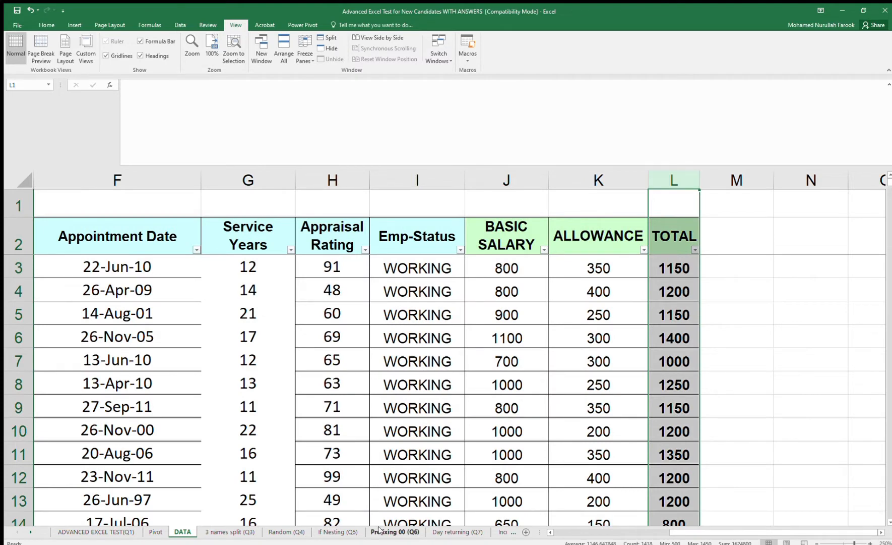
left_click(690, 421)
key("ctrl+Down")
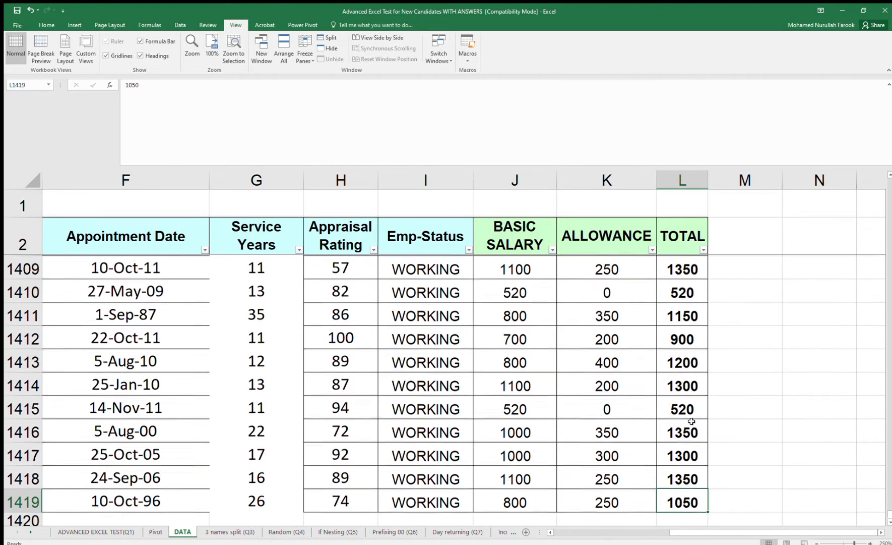
key("Down")
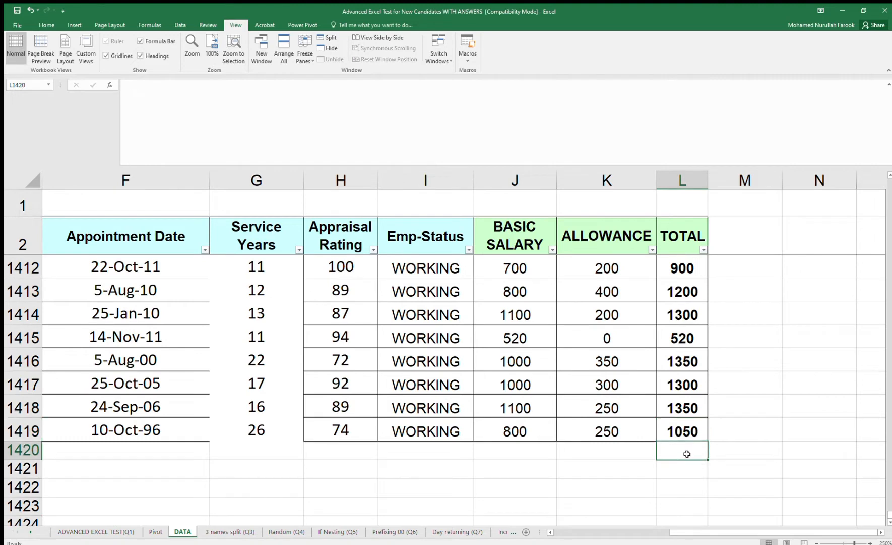
key("alt+equal")
key("Return")
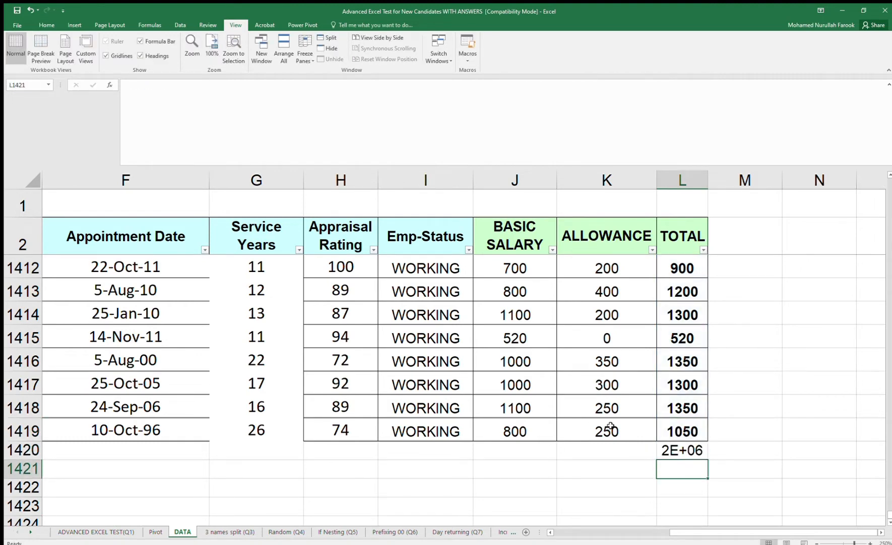
left_click_drag(708, 180, 810, 184)
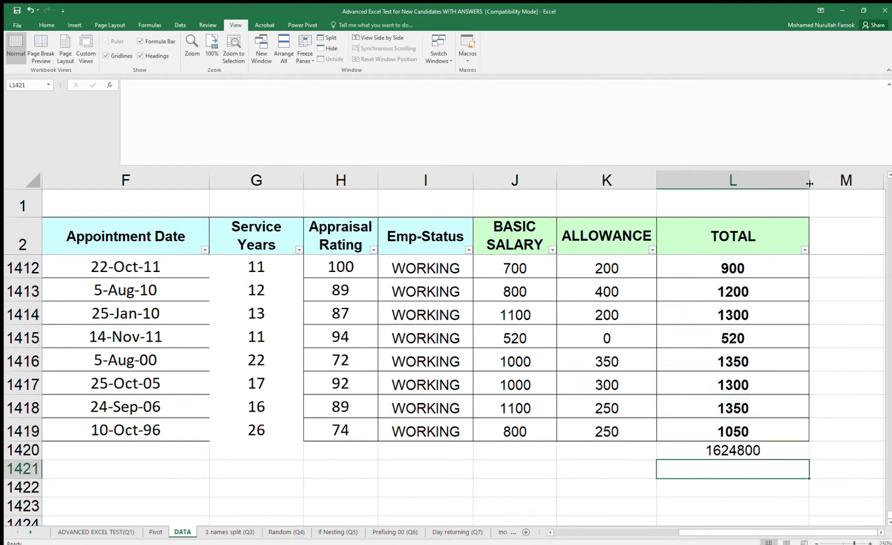
left_click(705, 446)
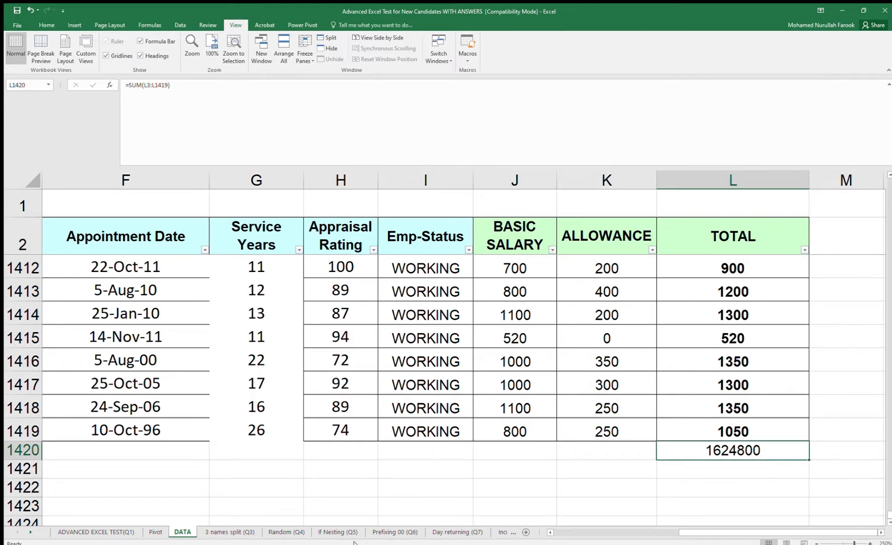
Step: Check the Grand Total at the end of the Pivot sheet's Total column, and return to the top with that column selected
left_click(155, 532)
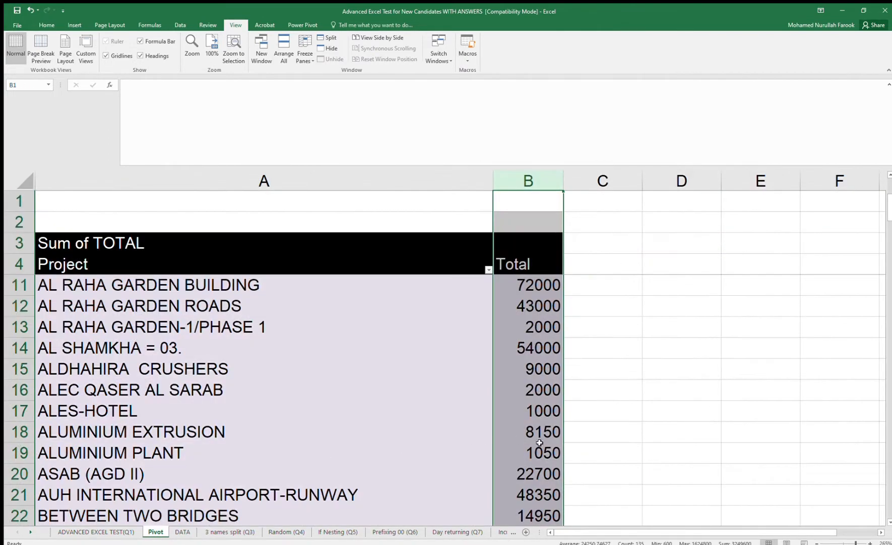
left_click(528, 434)
key("ctrl+Down")
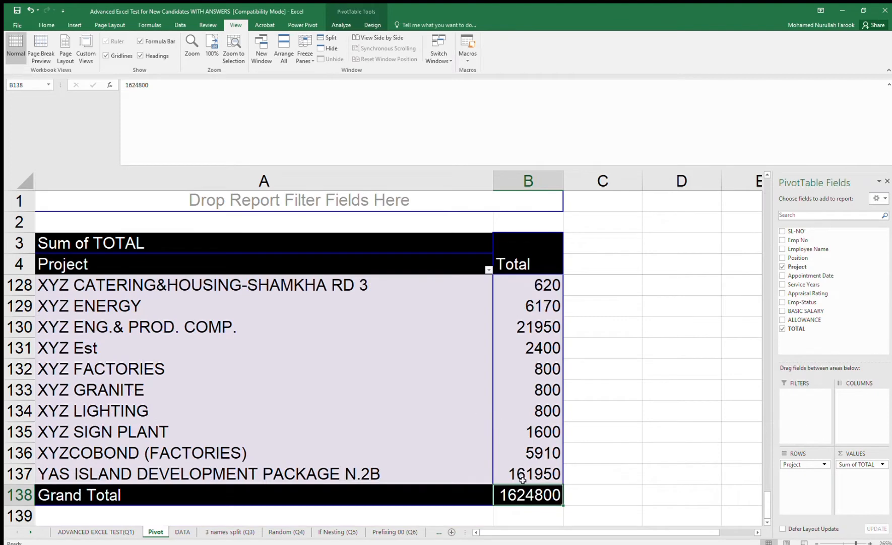
scroll(544, 435, "up", 6)
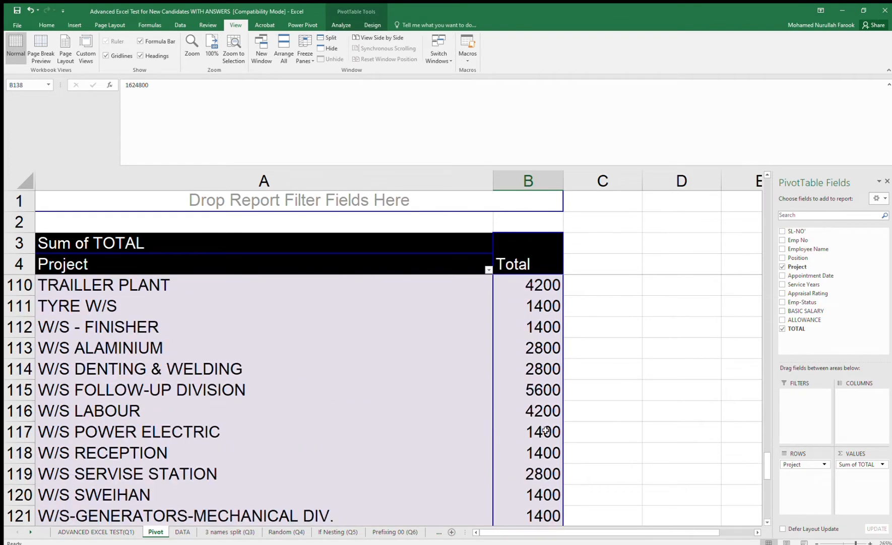
left_click(542, 417)
key("ctrl+Up")
scroll(541, 437, "up", 20)
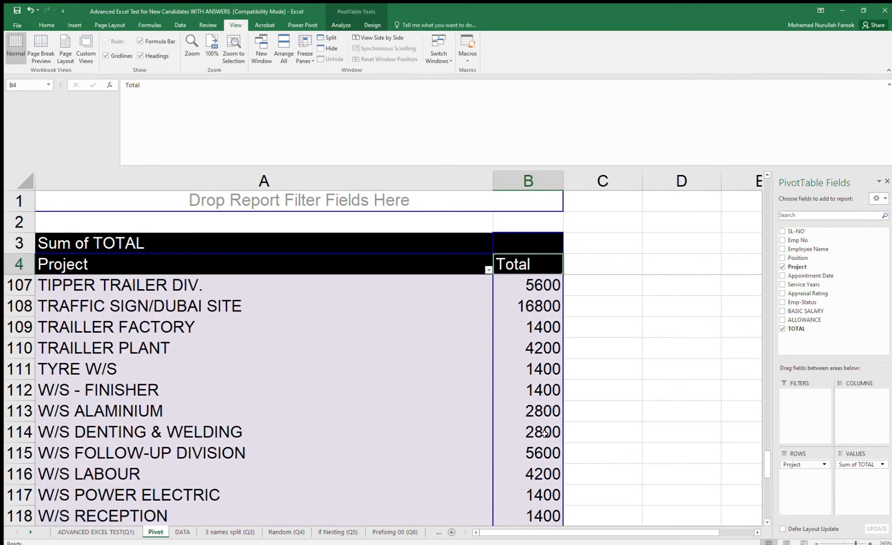
scroll(558, 283, "up", 13)
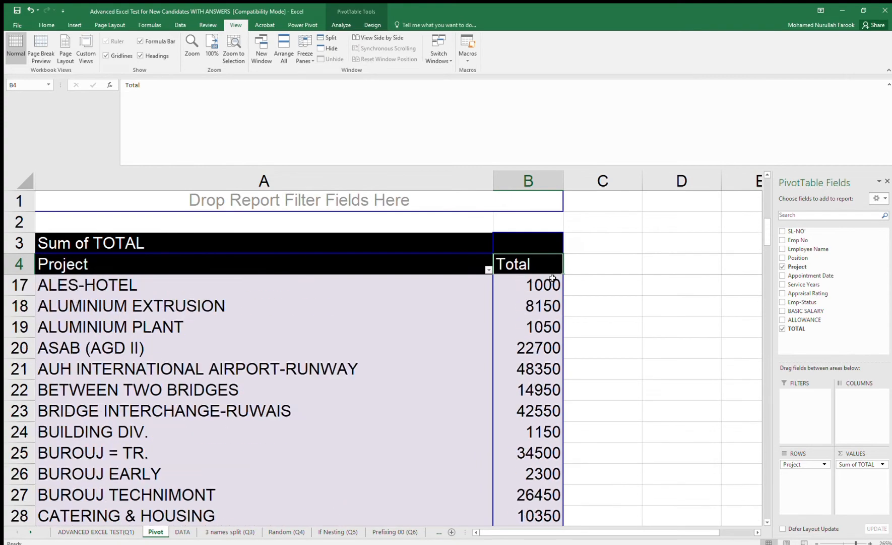
left_click(529, 182)
left_click(507, 325)
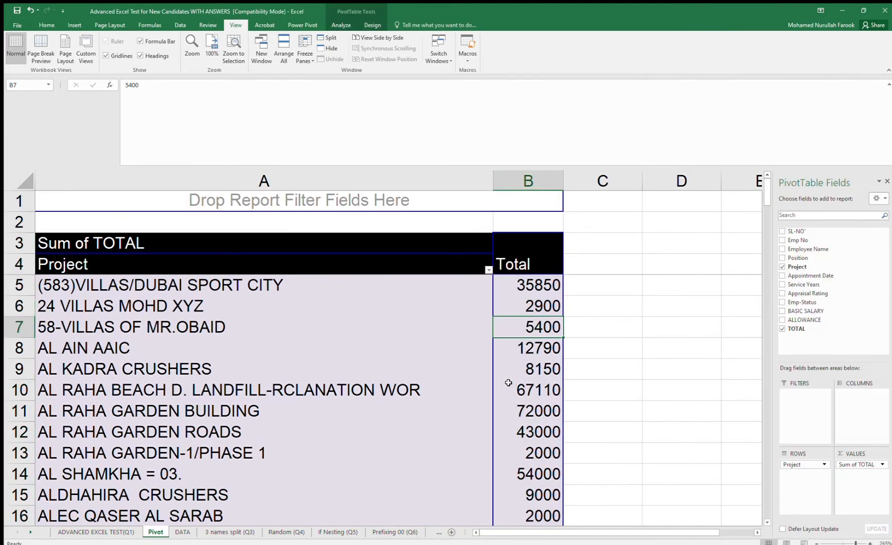
left_click(535, 182)
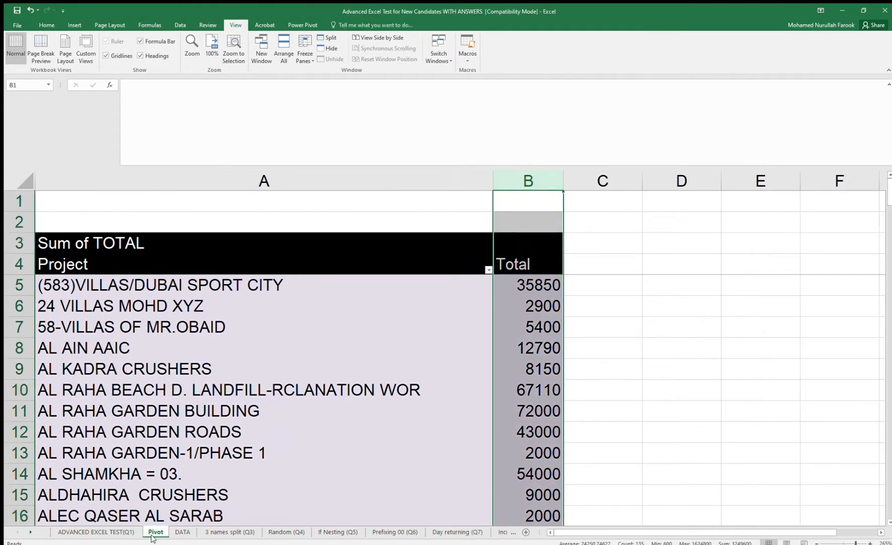
Step: Change the header in cell L2 of the DATA sheet to TOTAL SALARY PER MONTH and wrap its text
left_click(177, 528)
scroll(683, 422, "up", 10)
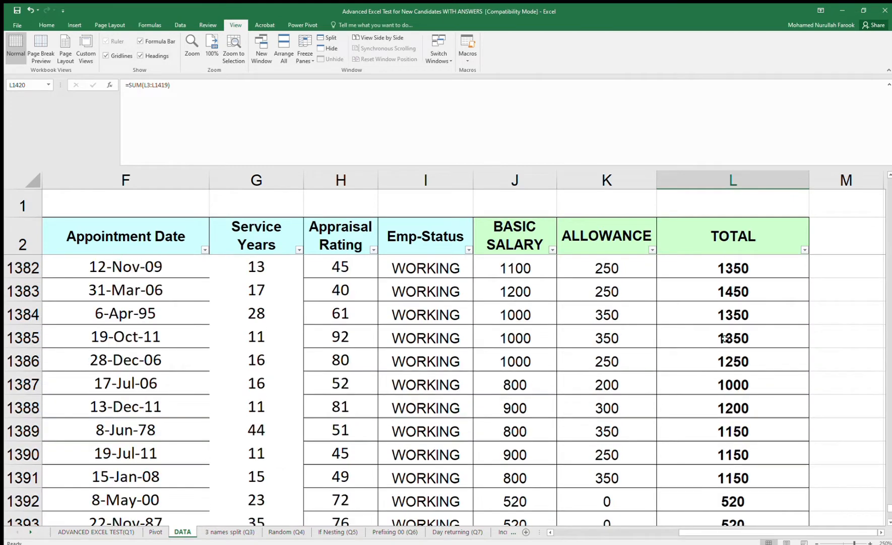
left_click(736, 238)
double_click(751, 237)
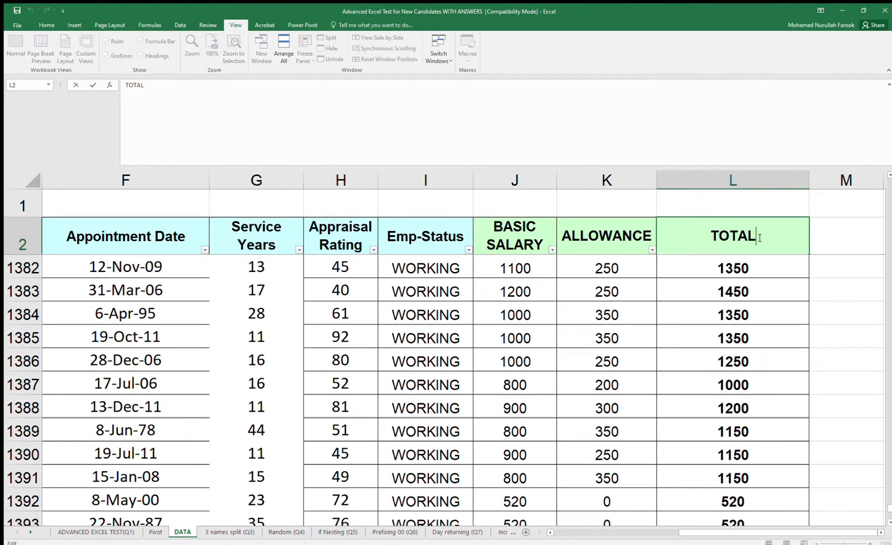
type("s")
key("BackSpace")
key("BackSpace")
type("SAA;")
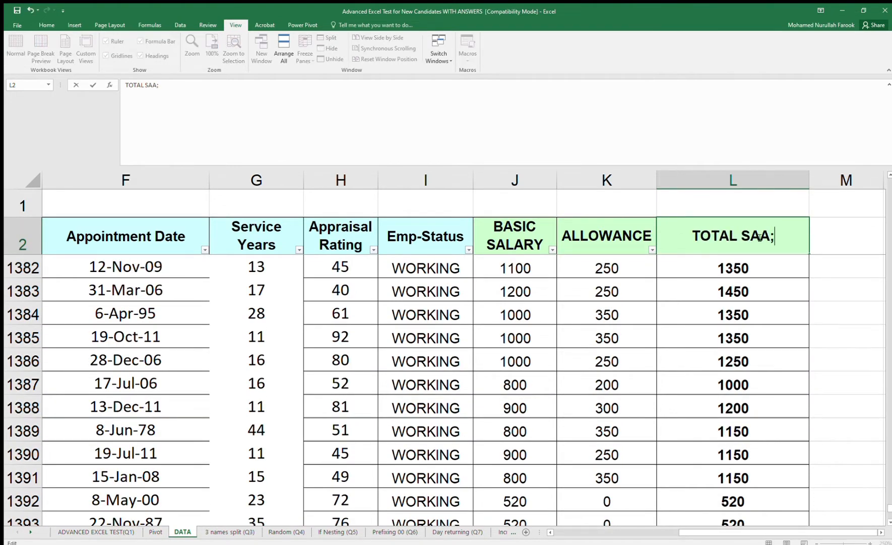
key("BackSpace")
type("LARY PER")
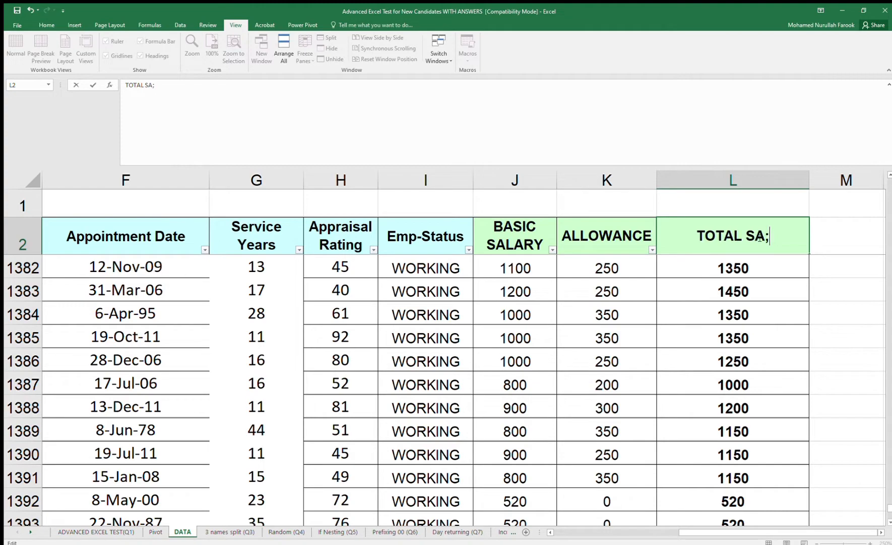
type(" MONTH")
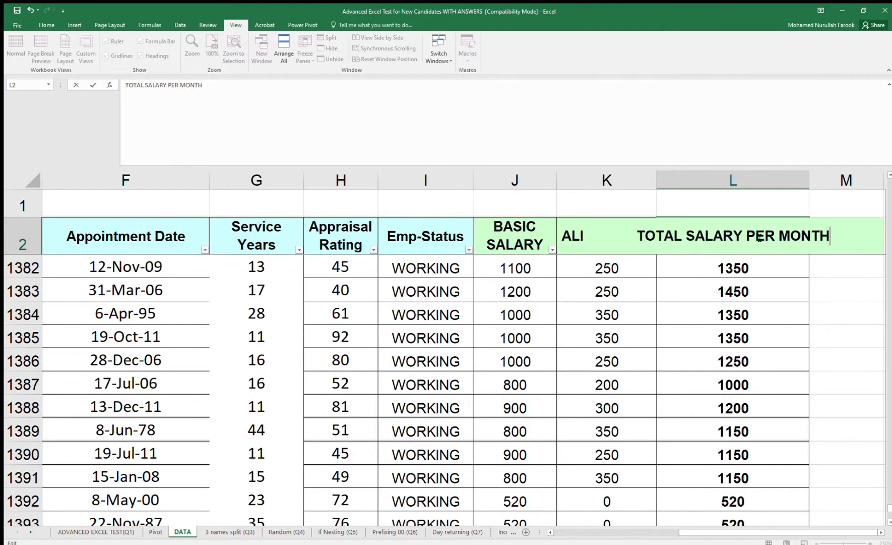
key("ctrl+Return")
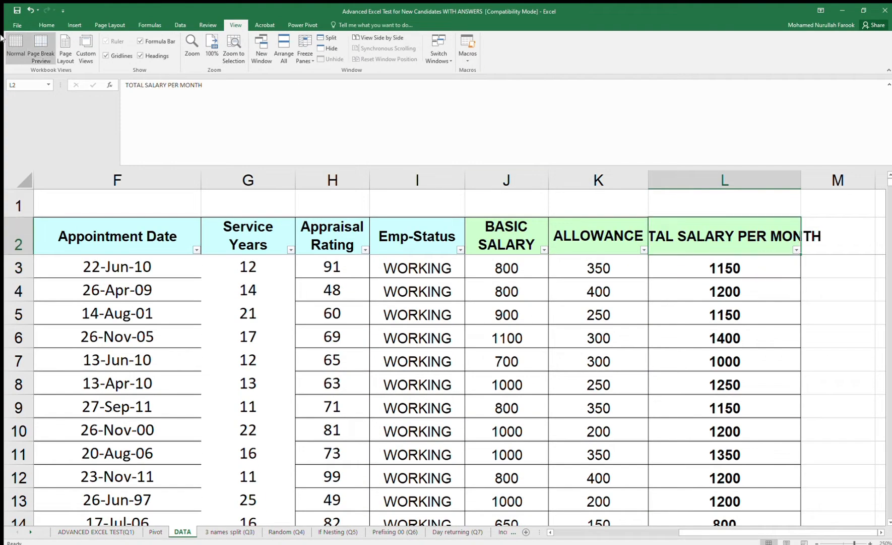
left_click(46, 25)
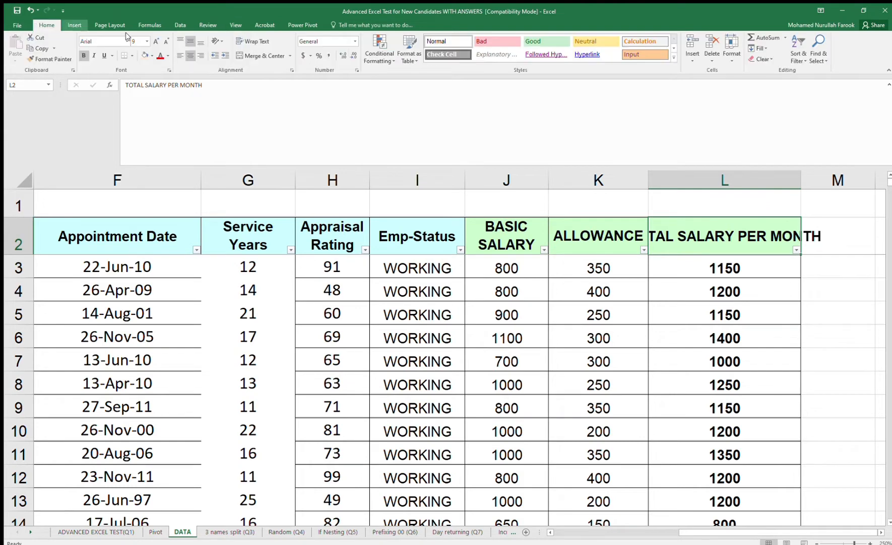
left_click(252, 41)
Step: Copy the formatting of column L to the empty column M with Format Painter
left_click(719, 182)
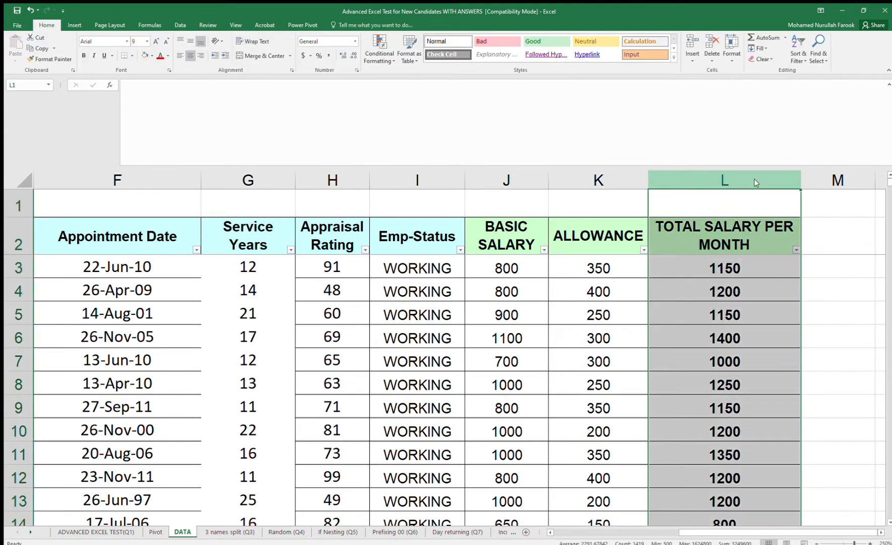
key("alt+h")
key("f")
key("p")
left_click(824, 184)
left_click(791, 262)
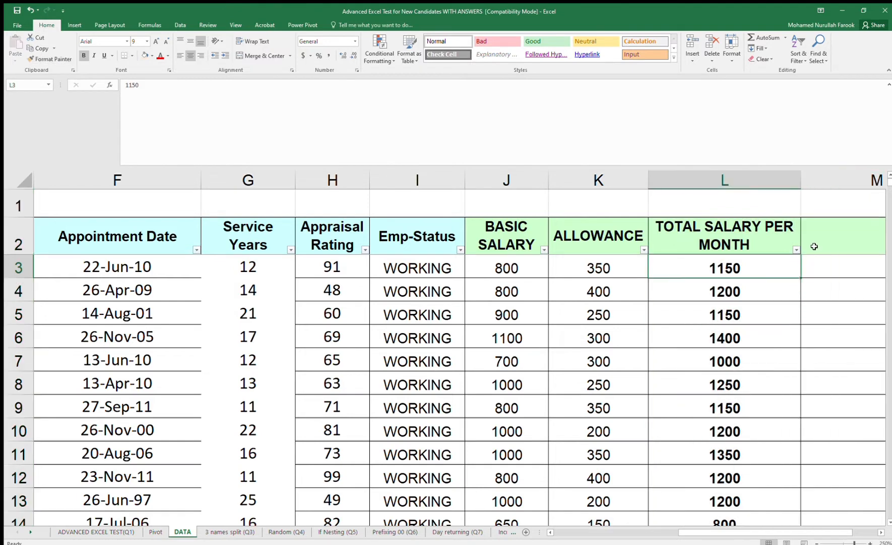
Step: Copy the monthly salary header into cell M2 and reword it to TOTAL SALARY PER YEAR
left_click(825, 236)
left_click(712, 234)
key("ctrl+c")
left_click(871, 241)
key("ctrl+v")
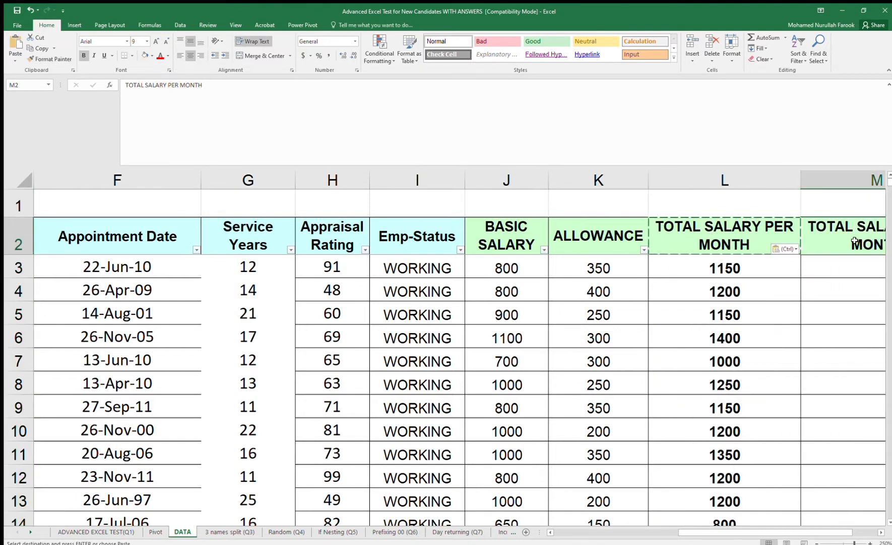
double_click(854, 243)
double_click(691, 244)
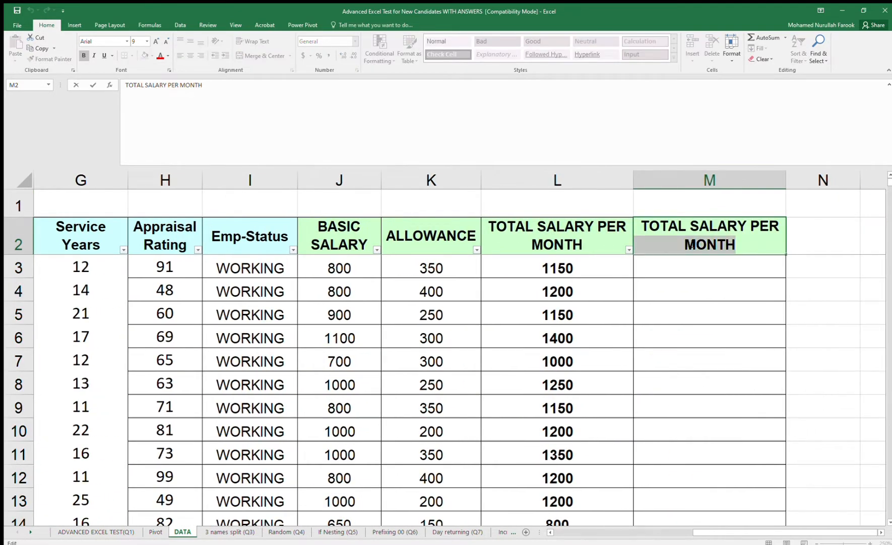
type("YEAR")
key("Return")
Step: Enter the formula =L3*12 in cell M3 to calculate the first employee's yearly salary
type("=")
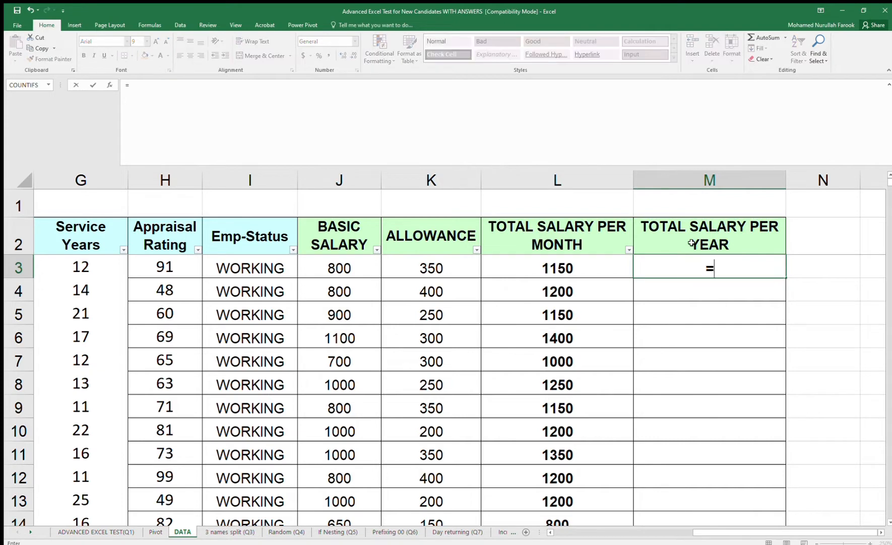
key("Left")
type("*12")
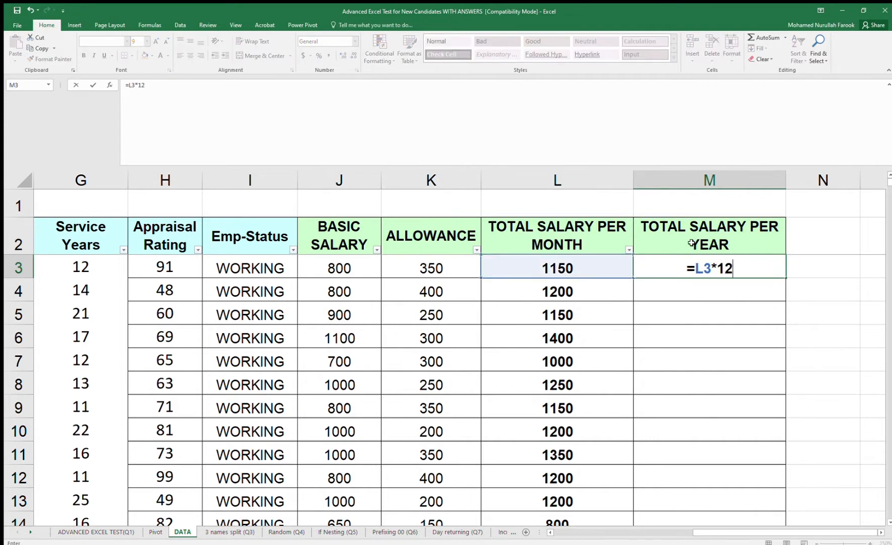
key("Return")
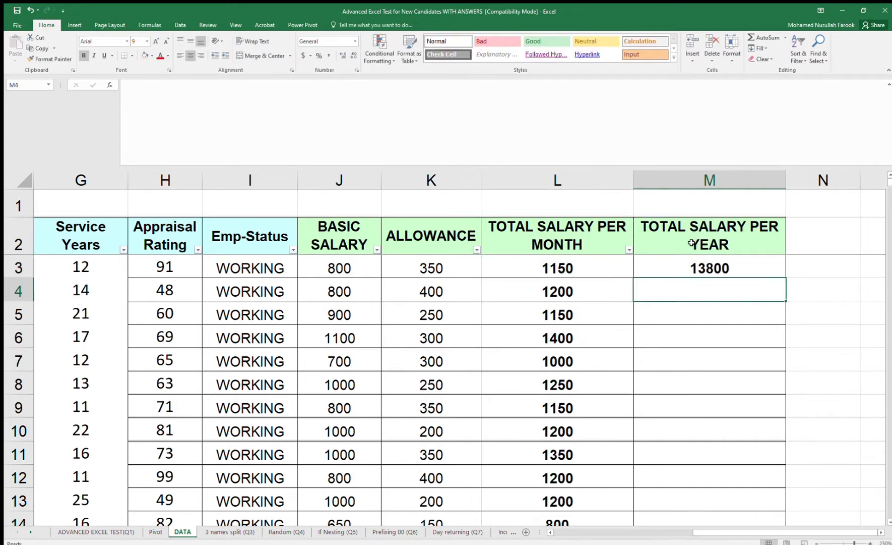
Step: Copy the yearly salary formula from M3 down column M to the last employee in row 1419
key("Up")
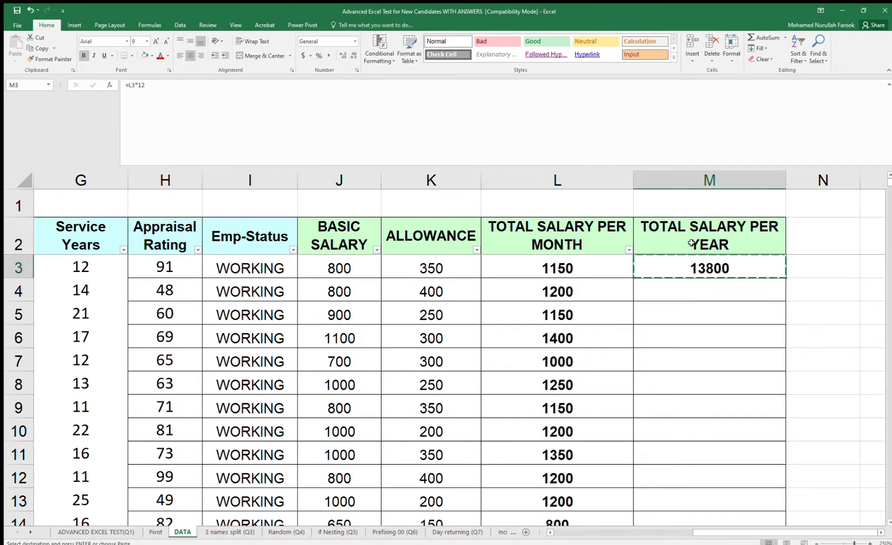
key("ctrl+c")
key("Left")
key("ctrl+Down")
key("Right")
key("Up")
key("ctrl+shift+Up")
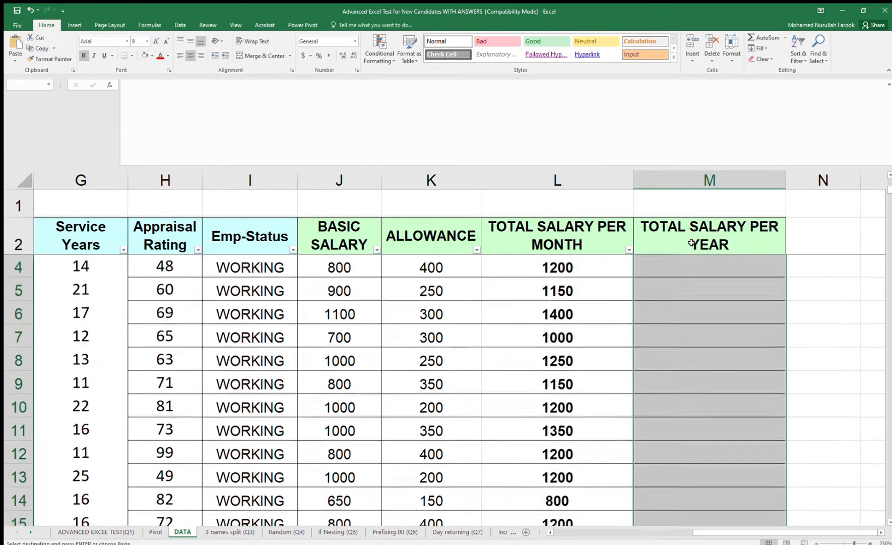
key("ctrl+v")
Step: Check the filled rows at the end of column M and sum the yearly salaries in cell M1420
key("ctrl+Down")
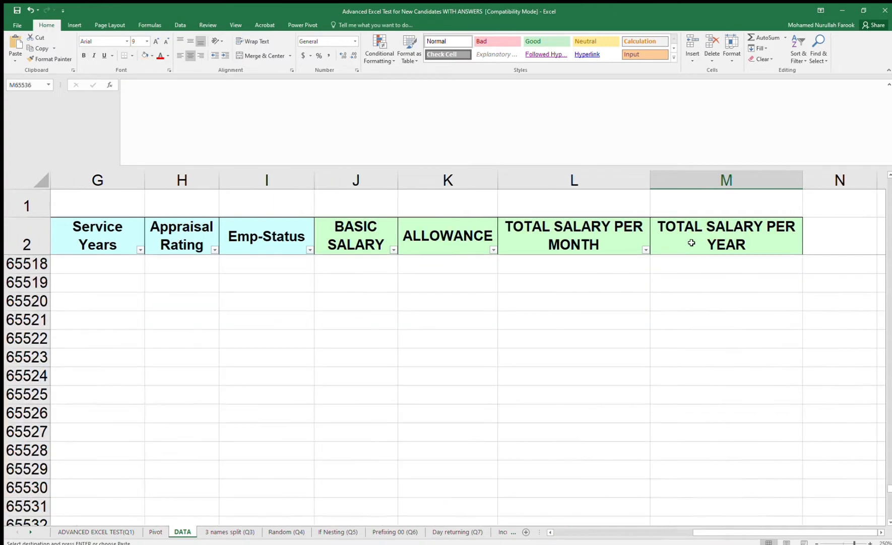
key("ctrl+Up")
key("Up")
key("ctrl+Up")
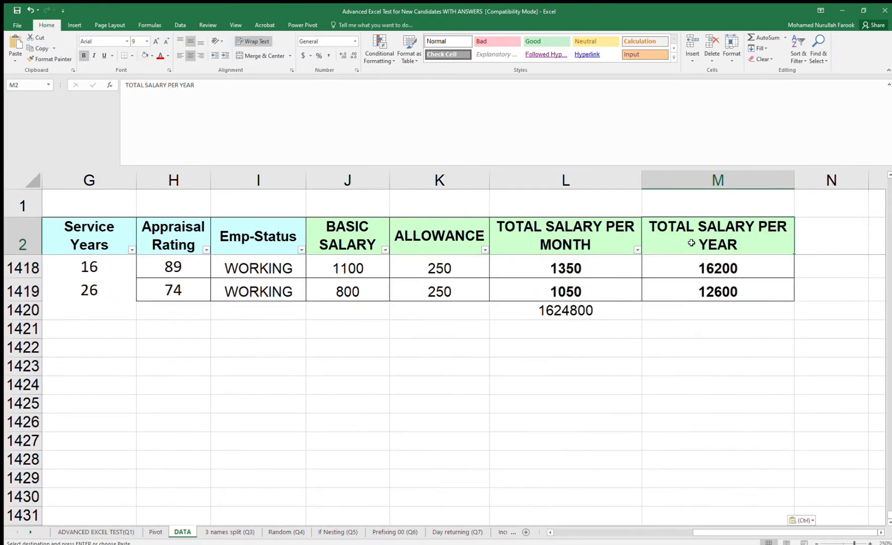
key("Down")
key("Down")
key("Down")
key("ctrl+Down")
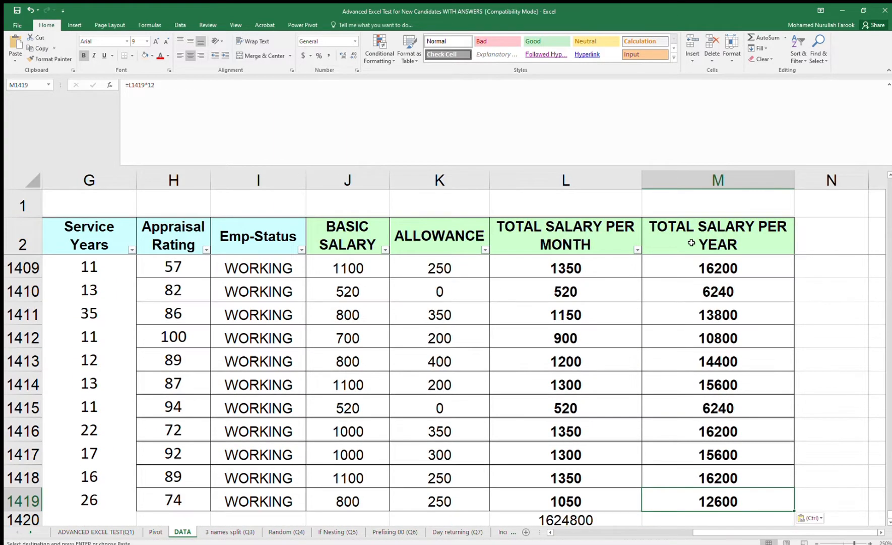
key("Down")
key("alt+equal")
key("Return")
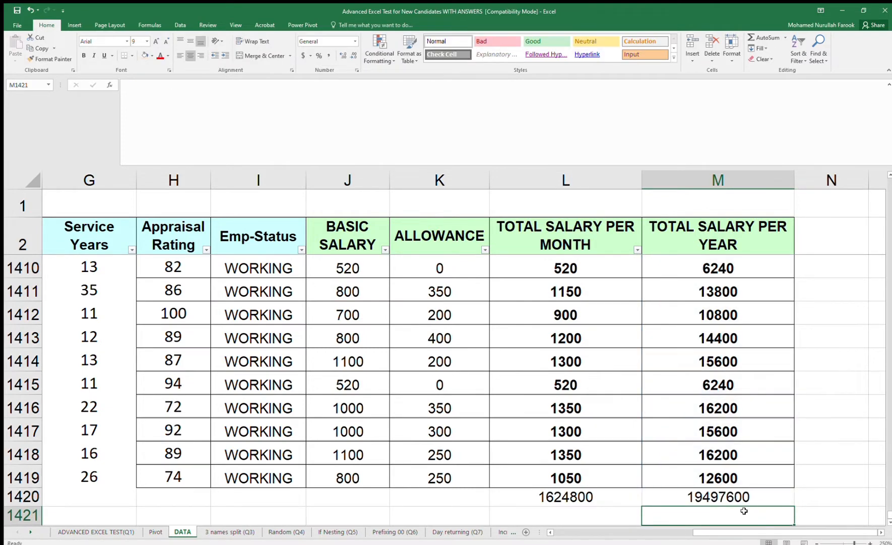
Step: Select the monthly and yearly total columns, extending the selection to cover columns J through M
left_click_drag(565, 180, 706, 181)
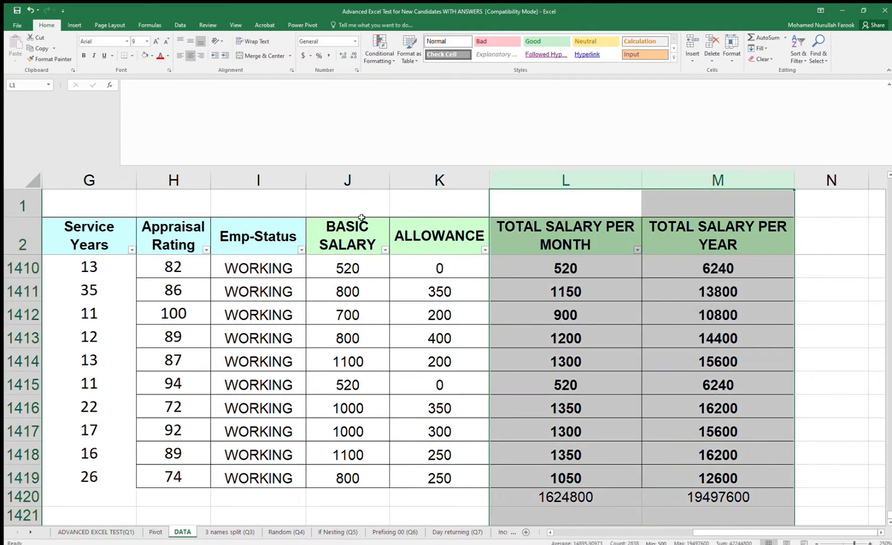
left_click_drag(348, 180, 686, 209)
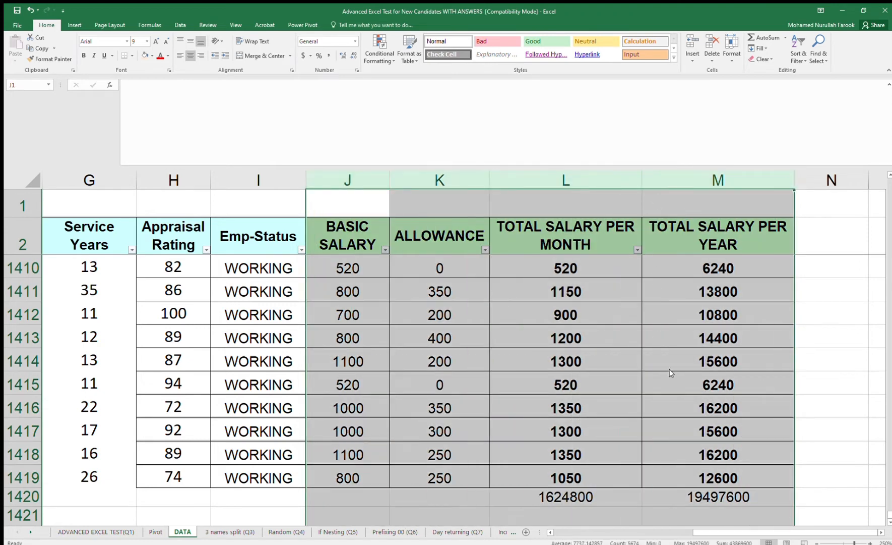
Step: Format columns J through M as whole numbers with a thousands separator
key("ctrl+1")
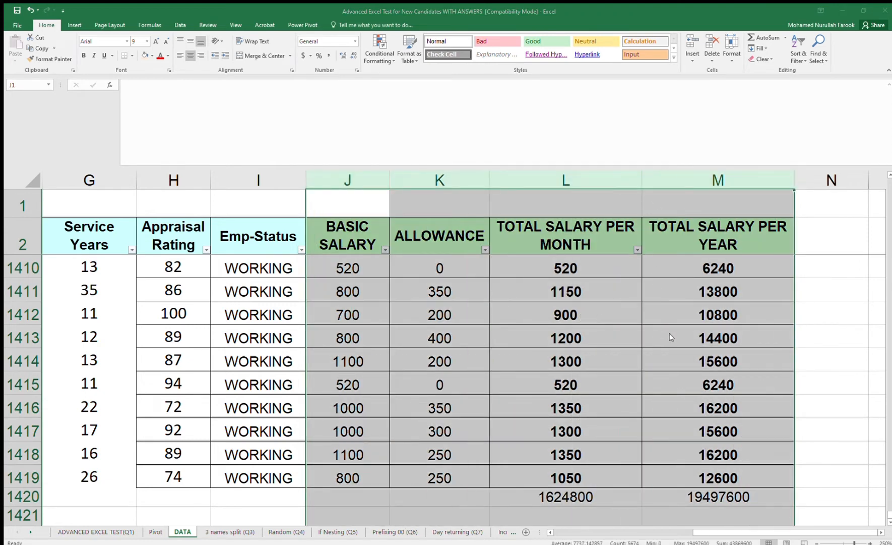
key("Return")
left_click(730, 459)
left_click(623, 502)
left_click(711, 509)
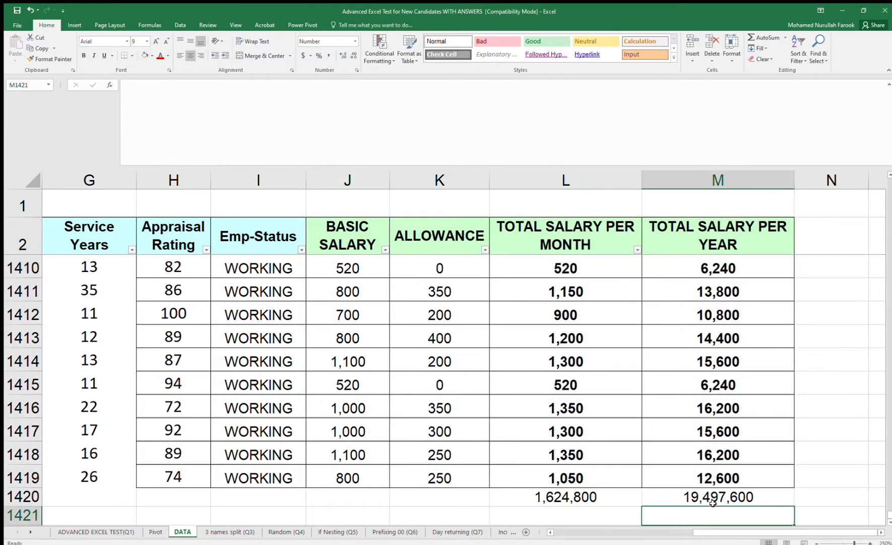
left_click(712, 503)
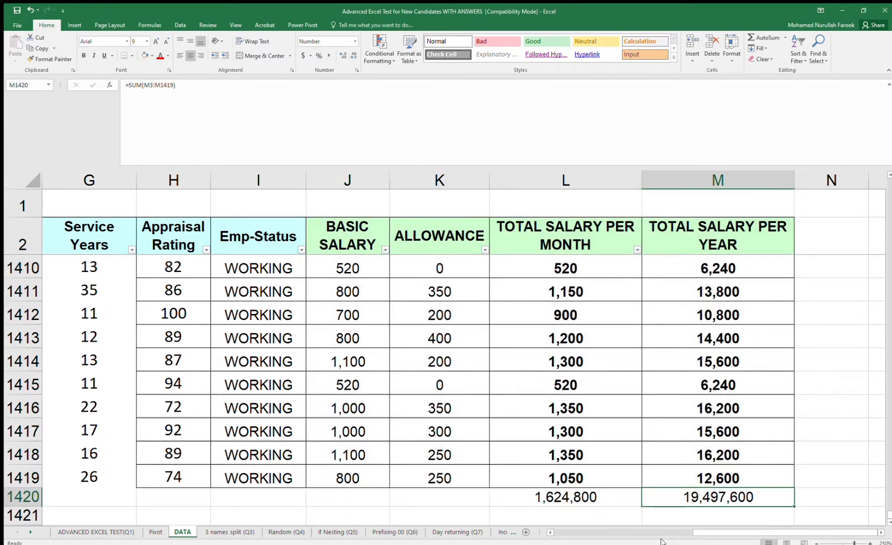
Step: Refresh the project salary PivotTable on the Pivot sheet so it picks up the changed source headers
left_click(155, 531)
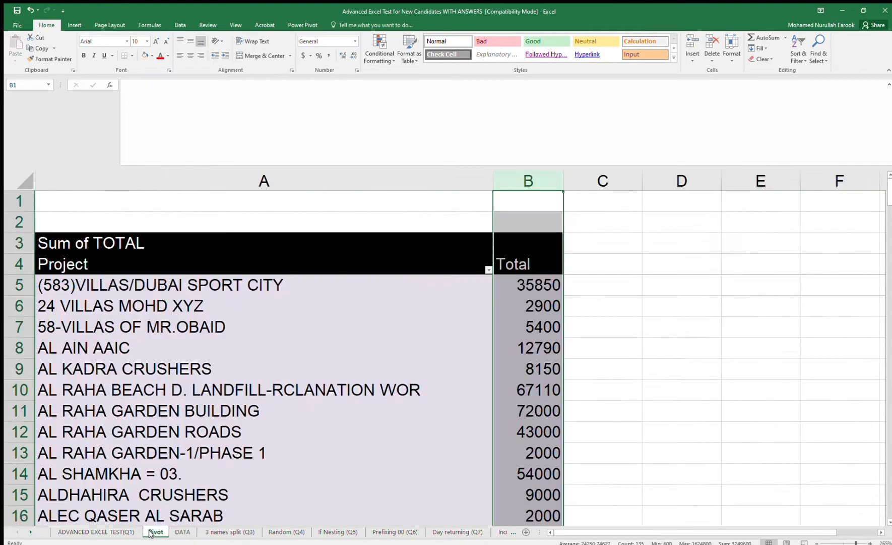
left_click(484, 389)
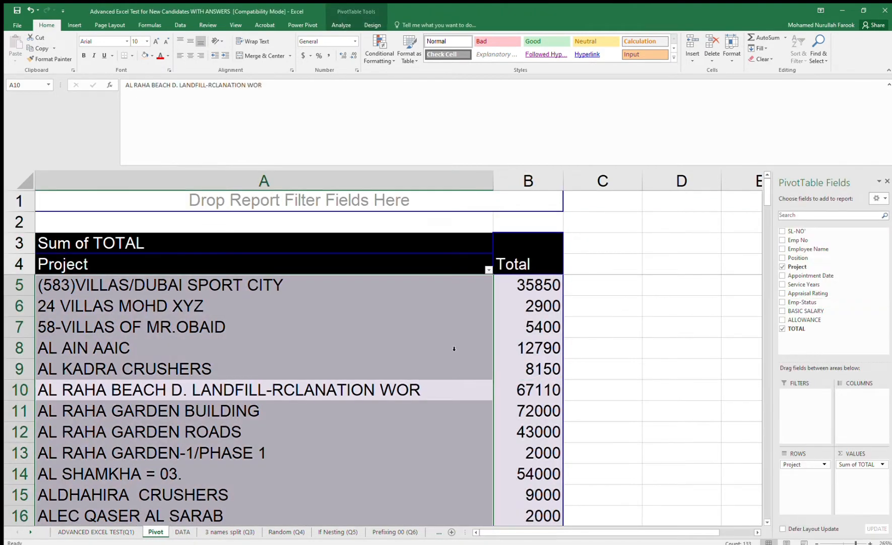
left_click(180, 25)
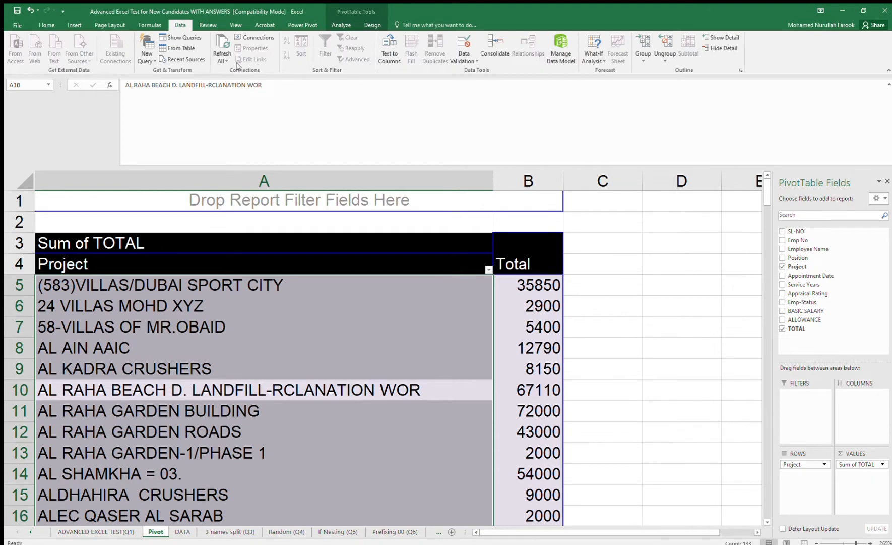
left_click(224, 52)
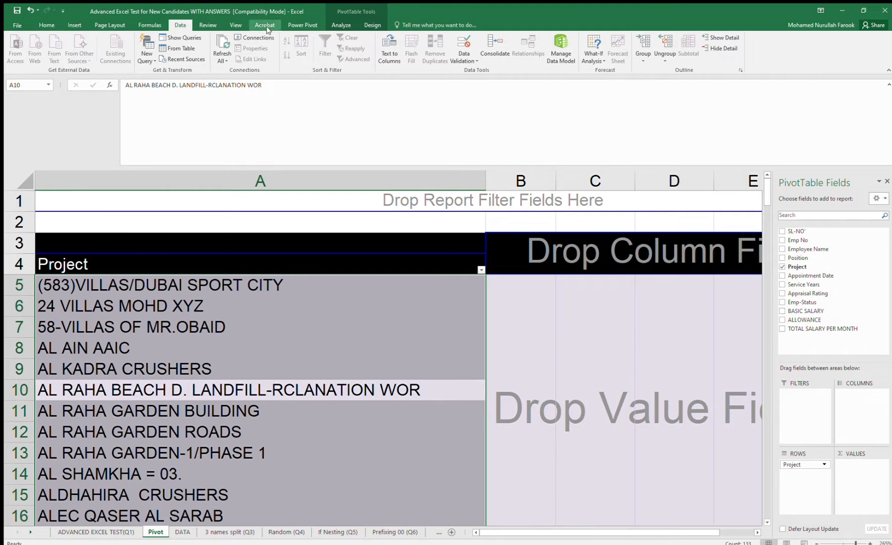
Step: Change the PivotTable's data source to cover DATA columns A through M, from the header row down to the last data row
left_click(333, 26)
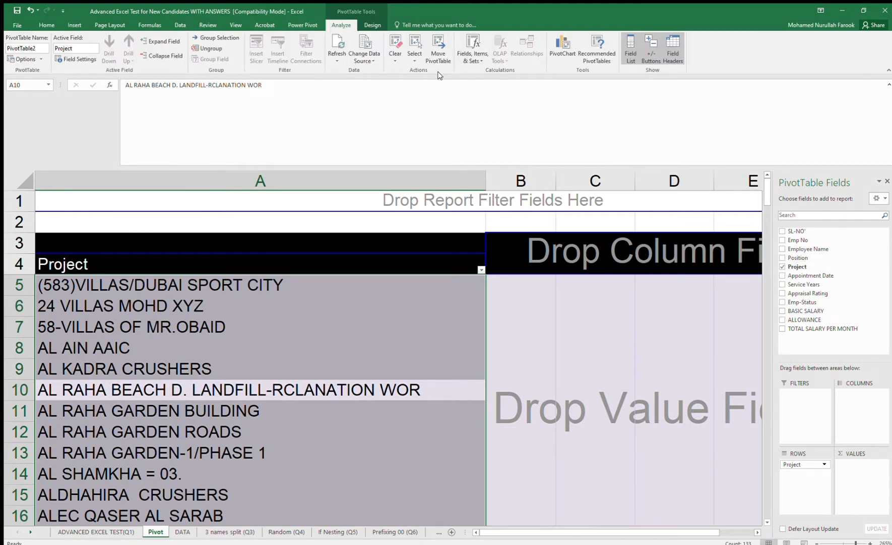
left_click(364, 48)
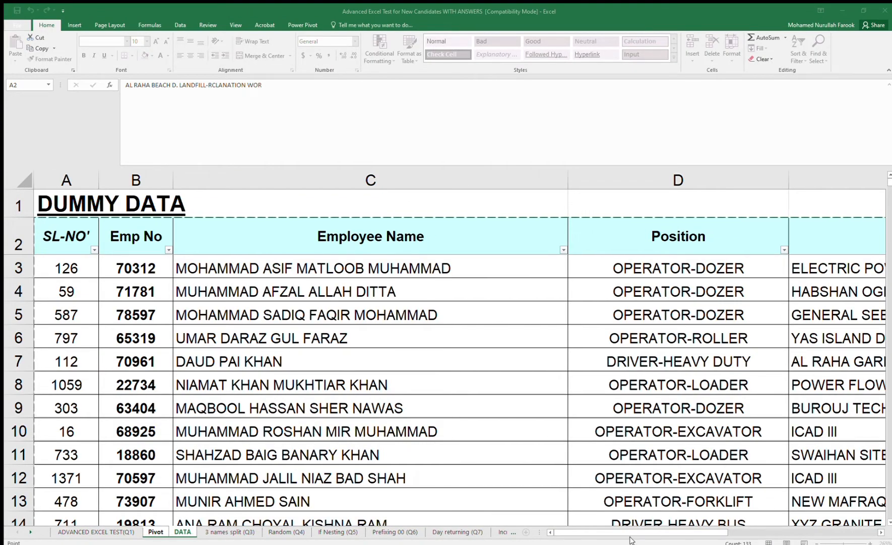
left_click_drag(630, 533, 776, 532)
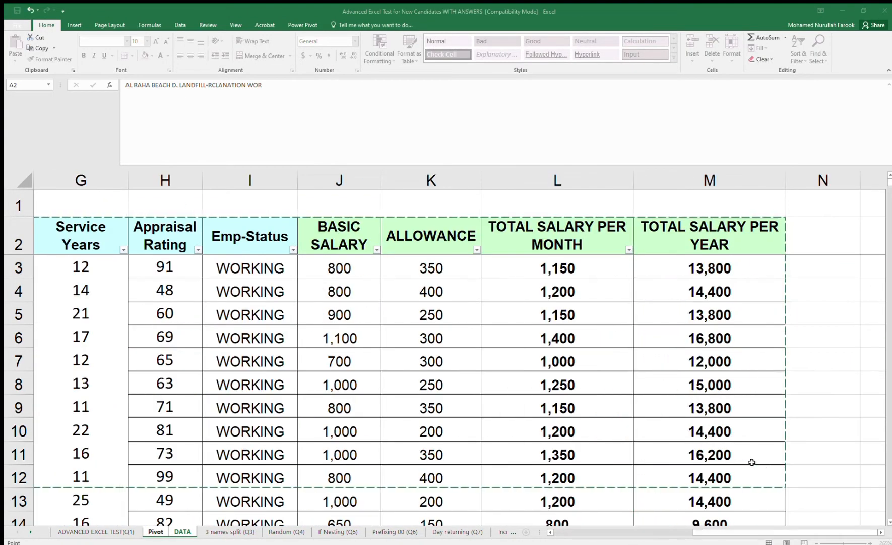
key("ctrl+shift+Down")
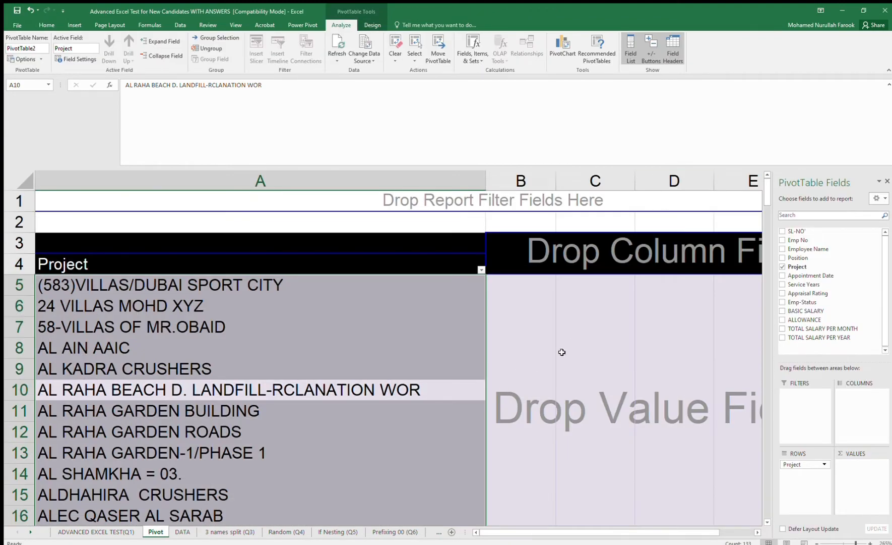
Step: Add TOTAL SALARY PER MONTH and TOTAL SALARY PER YEAR to the PivotTable as summed values
left_click(562, 352)
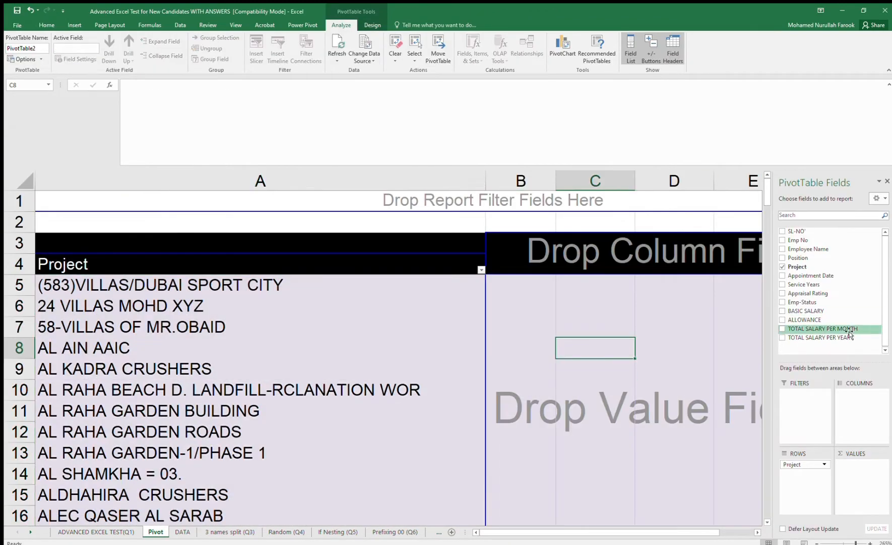
left_click_drag(854, 332, 862, 463)
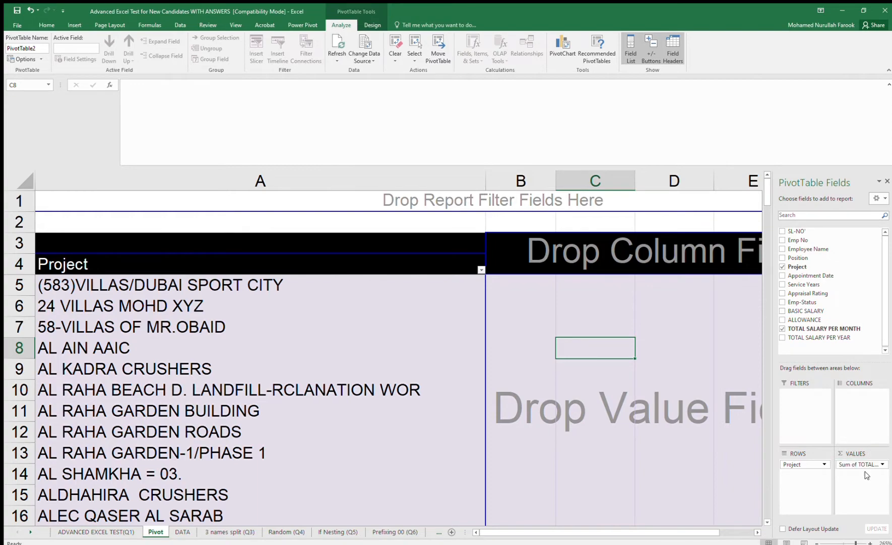
left_click_drag(819, 337, 862, 474)
scroll(504, 374, "down", 5, "ctrl")
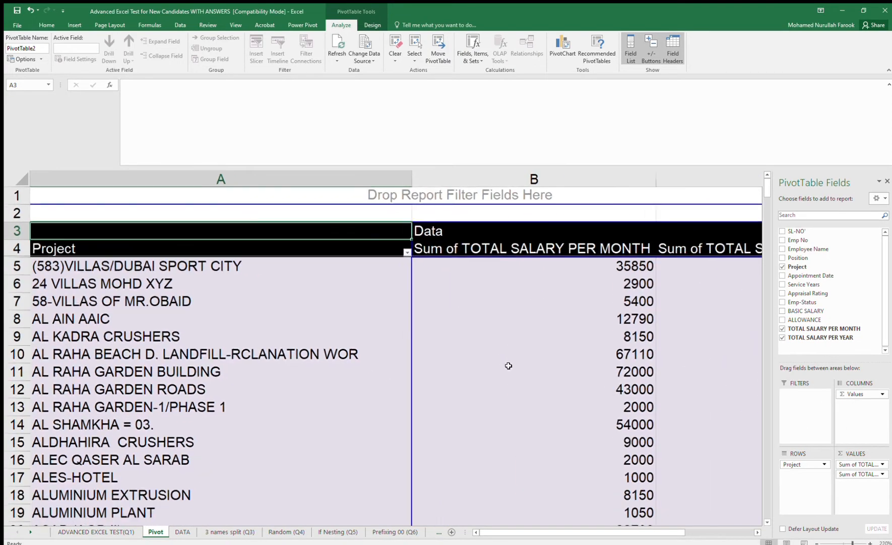
Step: Center the contents of the PivotTable's monthly and yearly salary columns, B and C
left_click_drag(510, 177, 651, 193)
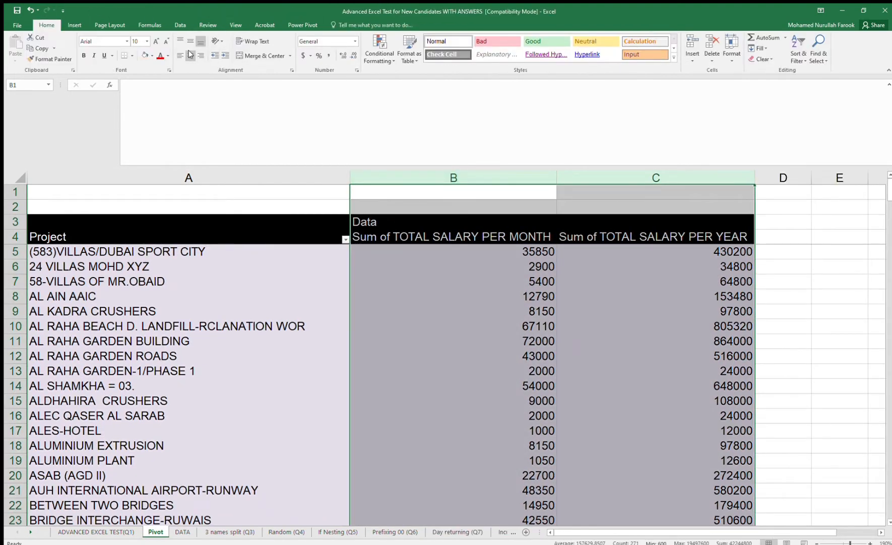
left_click(190, 56)
left_click(589, 296)
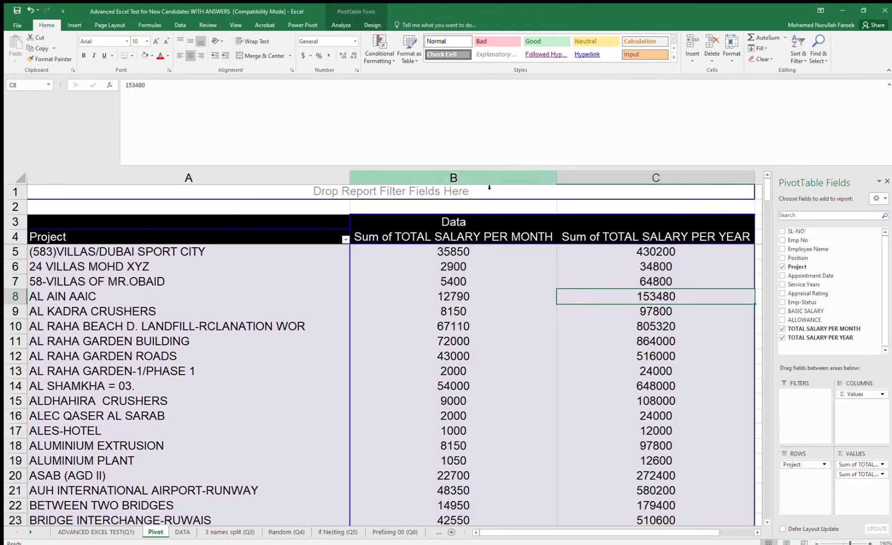
left_click(539, 296)
Step: Examine the Grand Total row of the PivotTable for the monthly and yearly salary sums
scroll(530, 330, "down", 6)
scroll(534, 337, "down", 6)
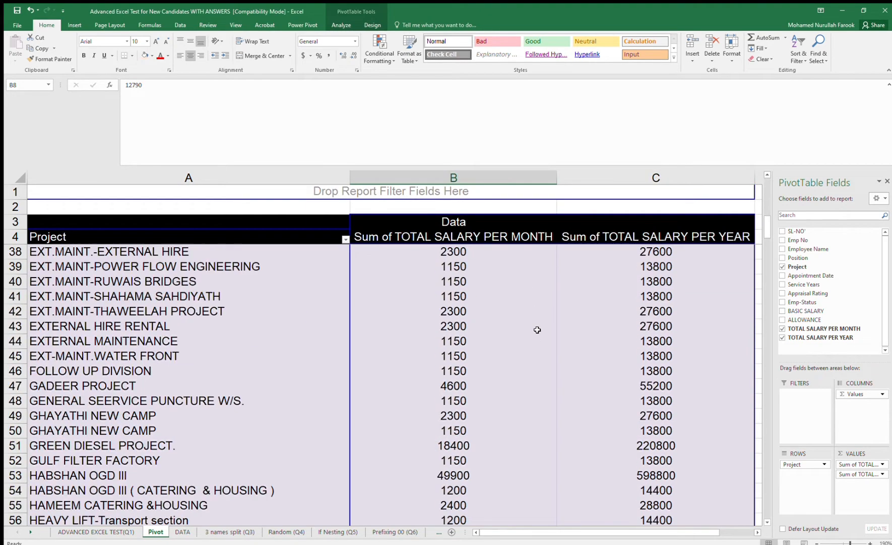
left_click(523, 347)
key("ctrl+Down")
scroll(523, 347, "down", 1)
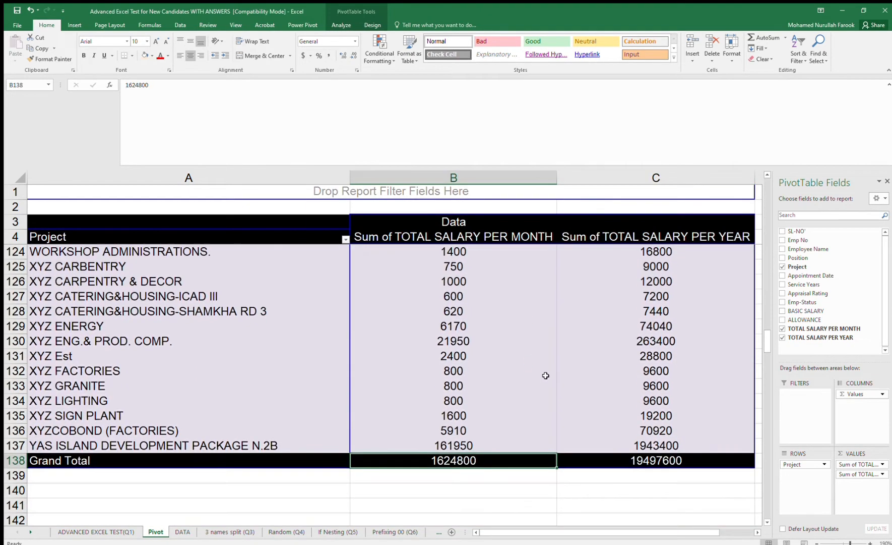
scroll(603, 435, "up", 1, "ctrl")
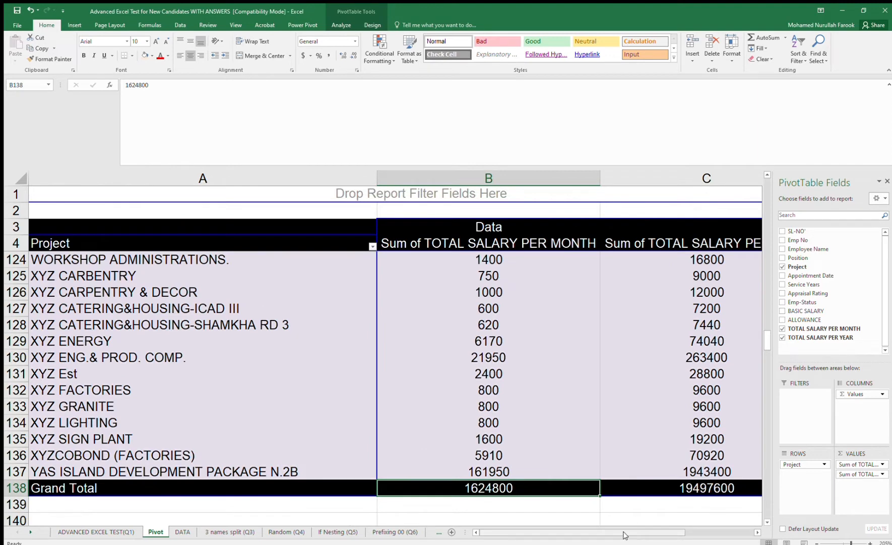
left_click_drag(625, 532, 658, 532)
left_click(353, 425)
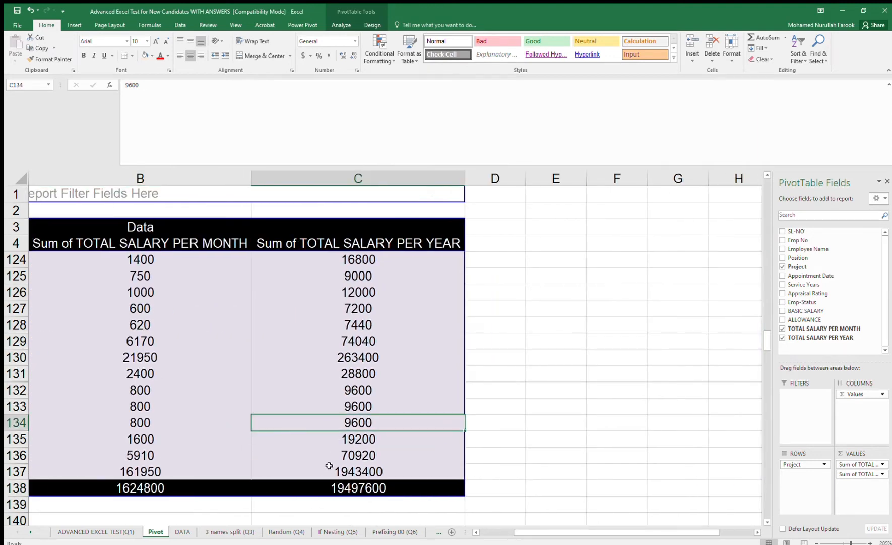
Step: Delete the TOTAL SALARY PER YEAR column, column M, from the DATA sheet
left_click(184, 530)
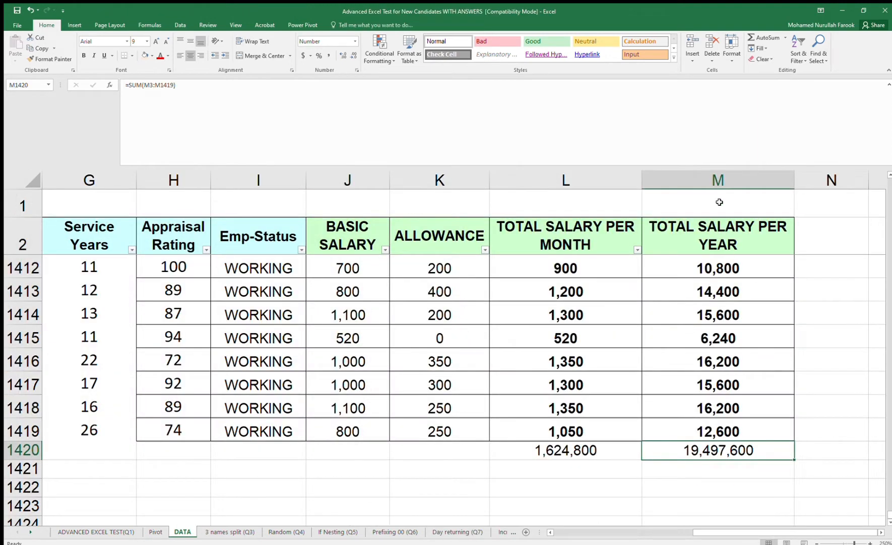
left_click(712, 178)
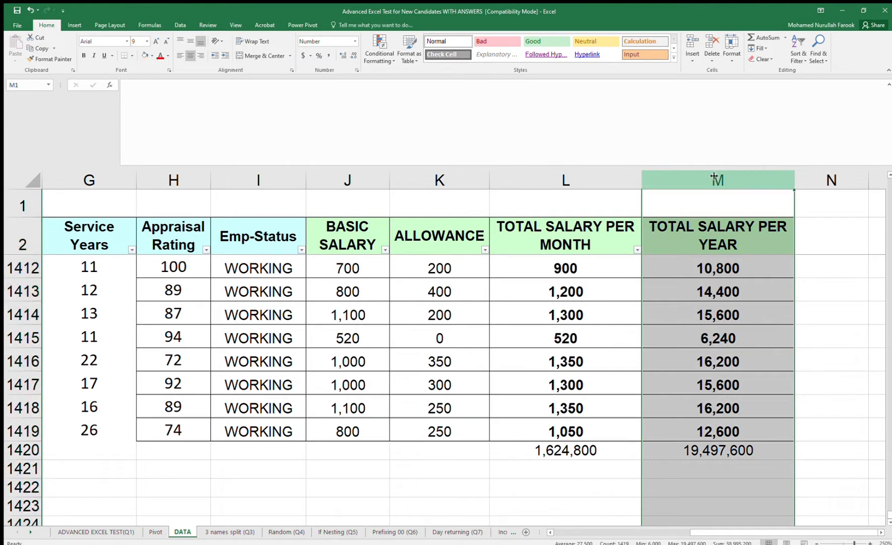
key("ctrl+minus")
Step: Refresh the PivotTable on the Pivot sheet so the deleted yearly salary field is dropped
left_click(155, 531)
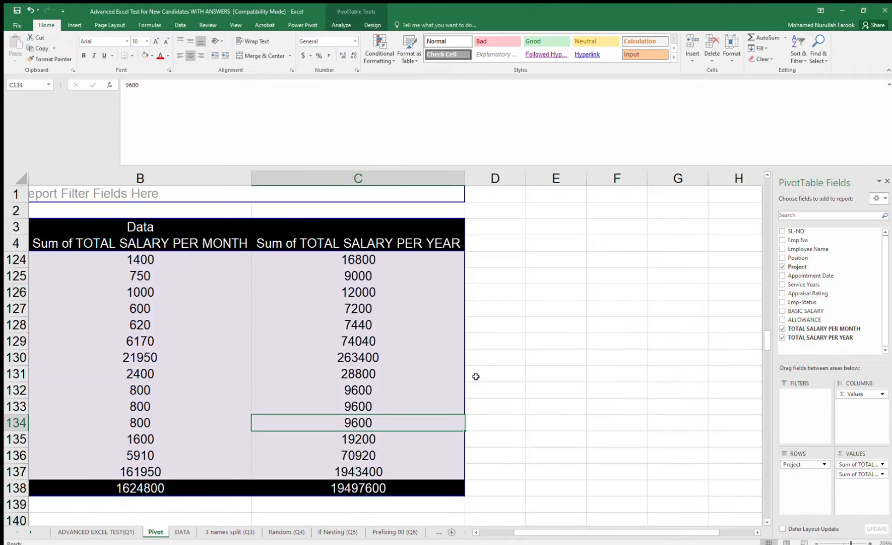
left_click(320, 335)
left_click(349, 373)
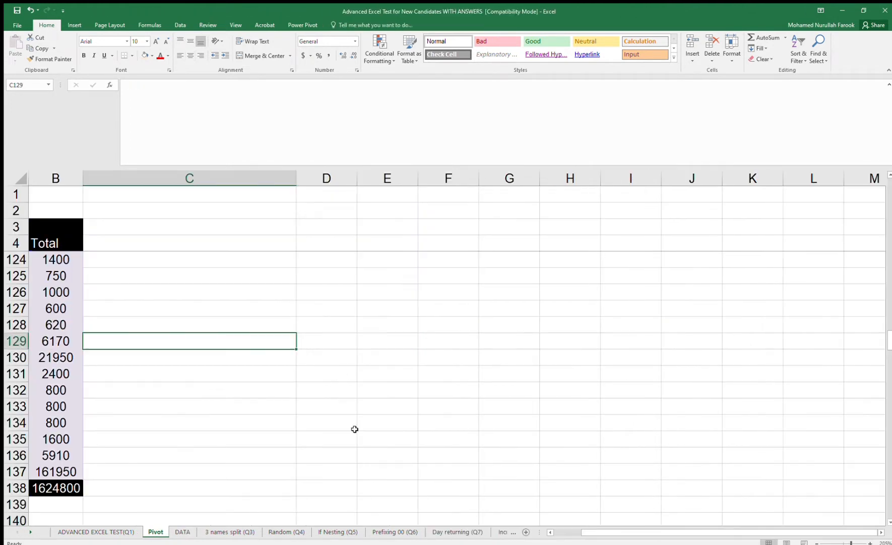
left_click_drag(615, 532, 580, 533)
left_click(359, 390)
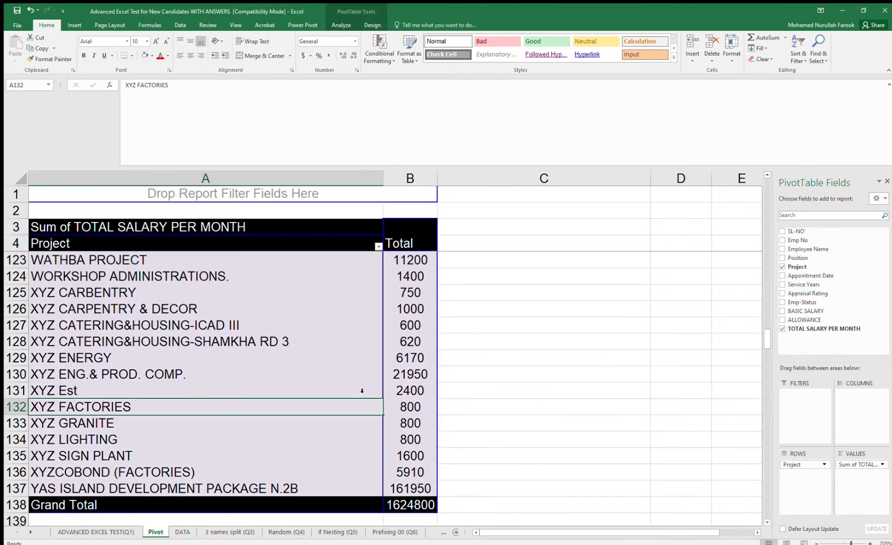
Step: Add a calculated field named Annual Salary to the PivotTable, starting from the first project's monthly total
scroll(398, 353, "up", 15)
left_click(411, 335)
key("ctrl+Up")
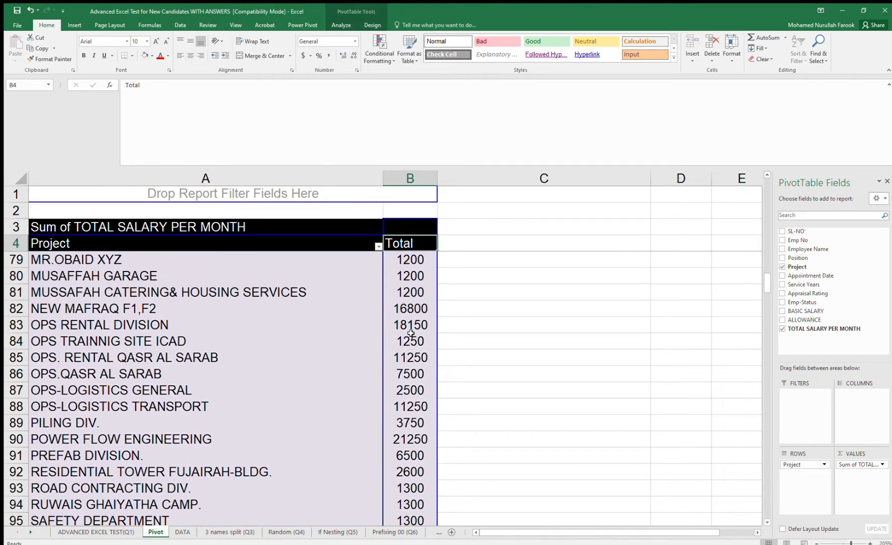
key("Down")
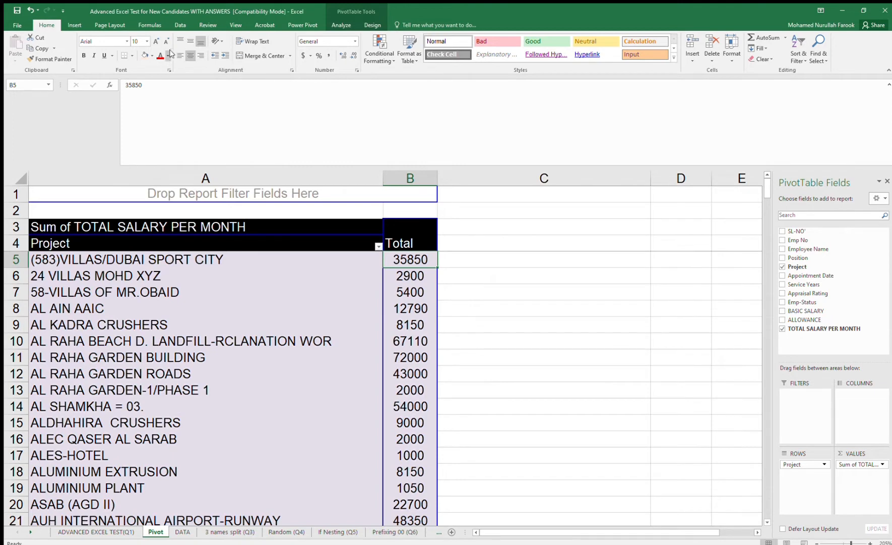
left_click(180, 26)
left_click(341, 25)
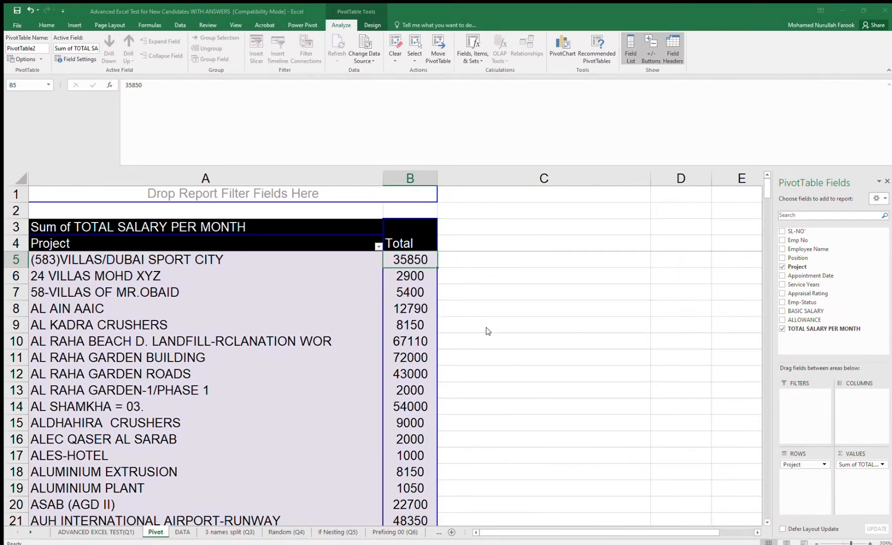
left_click(655, 324)
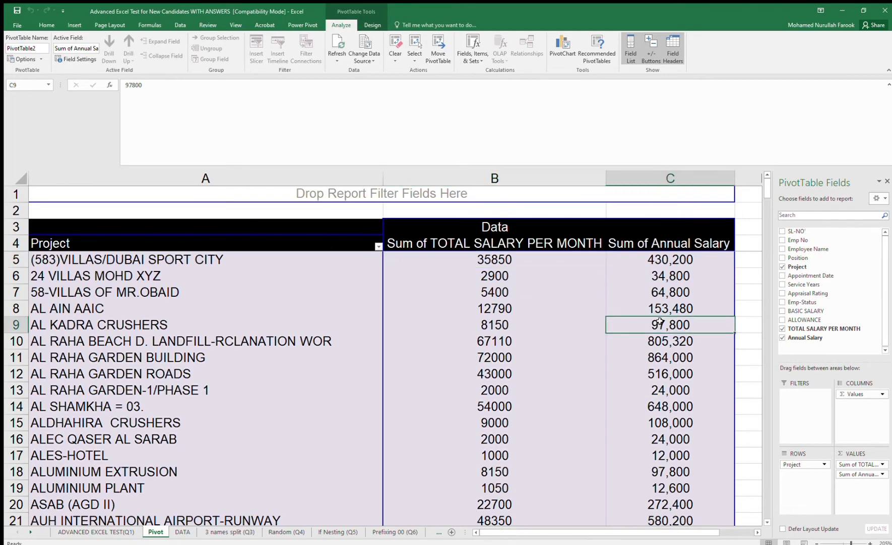
Step: Check the grand total of the Annual Salary field and select its column C
key("ctrl+Down")
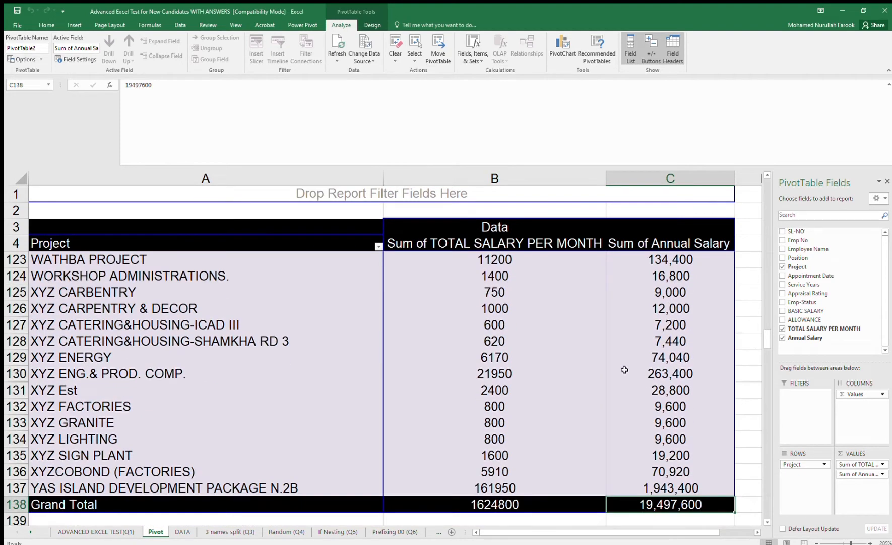
scroll(656, 348, "up", 5)
left_click(678, 186)
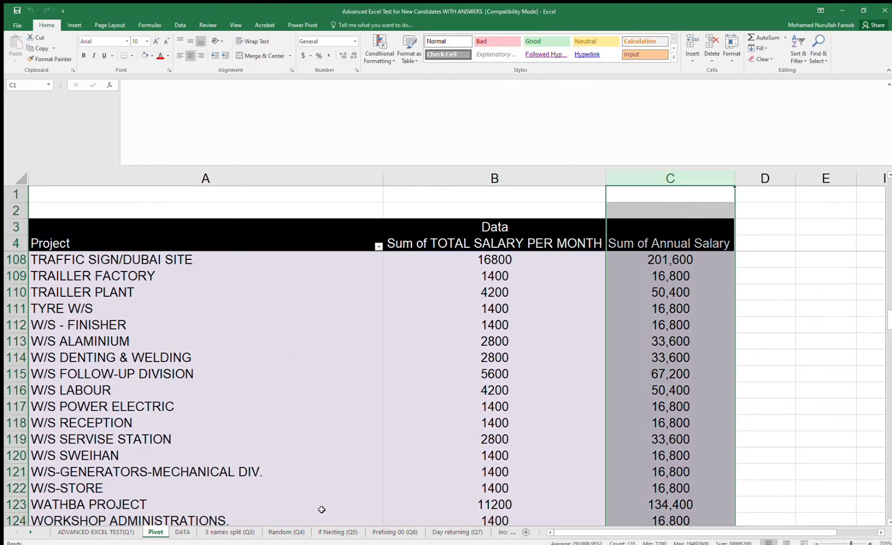
Step: Check on the DATA sheet whether a yearly salary column exists beside TOTAL SALARY PER MONTH
left_click(182, 531)
left_click(631, 179)
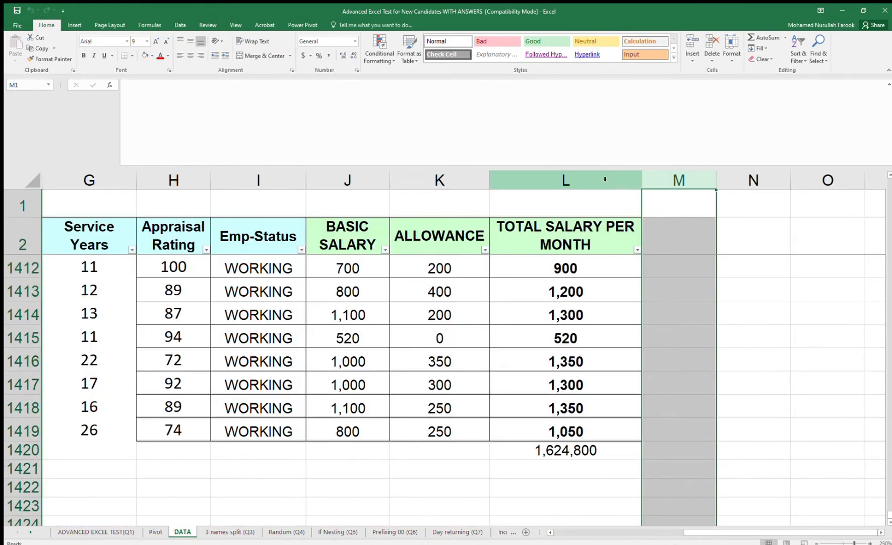
left_click(665, 180)
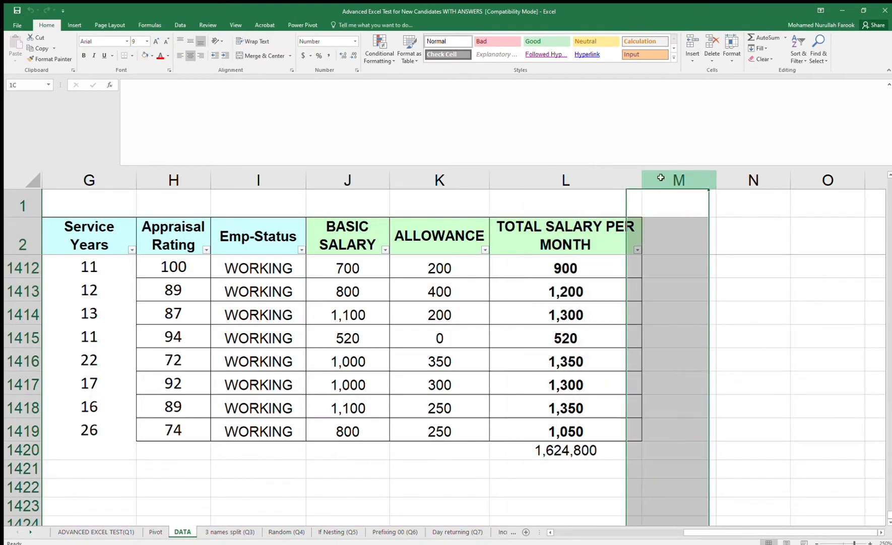
left_click(218, 530)
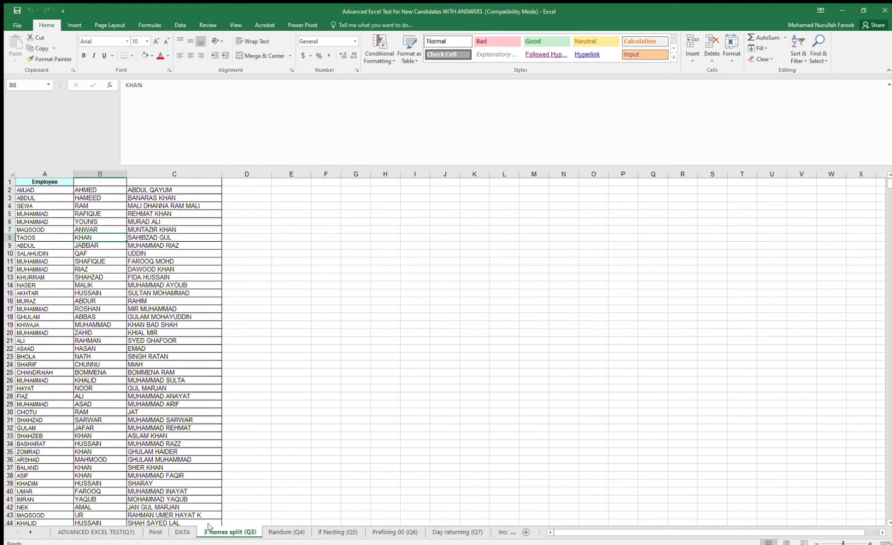
left_click(184, 531)
left_click(223, 469)
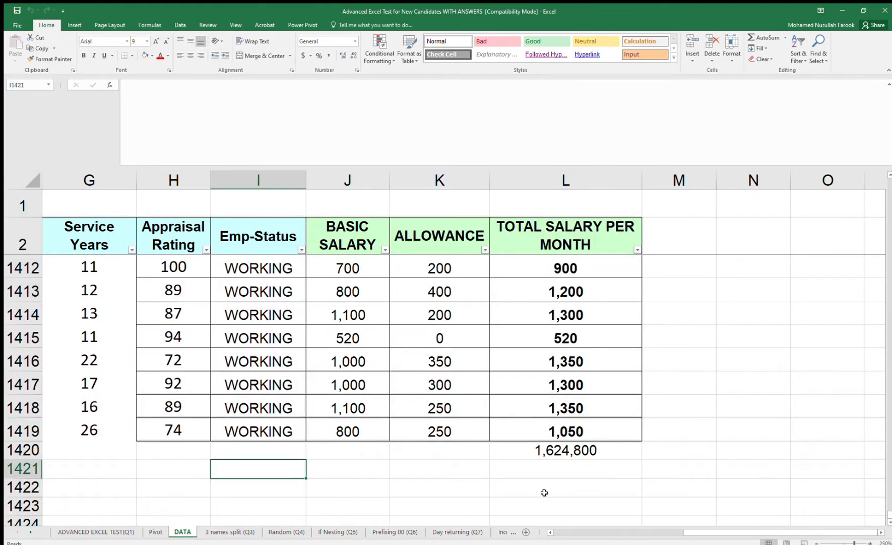
Step: Return to the Pivot sheet and add the Service Years field to the row area under Project
left_click(156, 531)
left_click(399, 454)
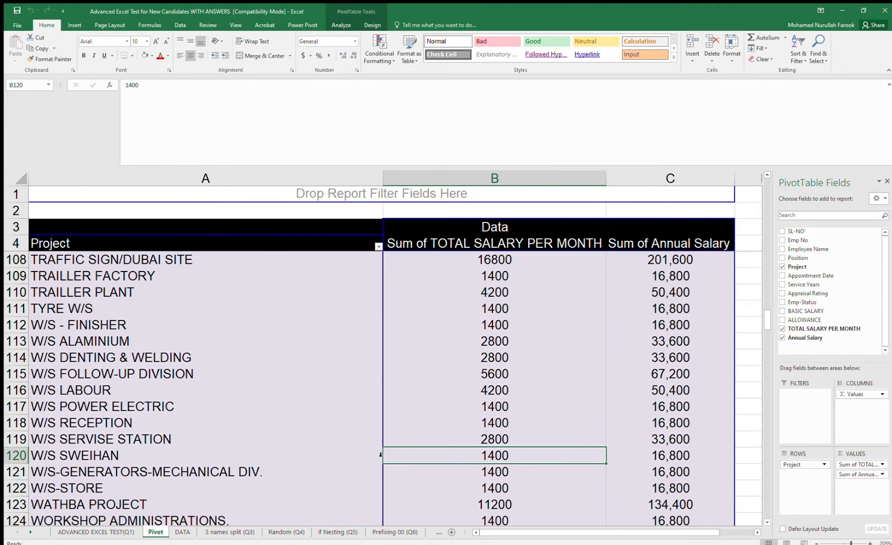
key("ctrl+Home")
scroll(271, 451, "down", 3)
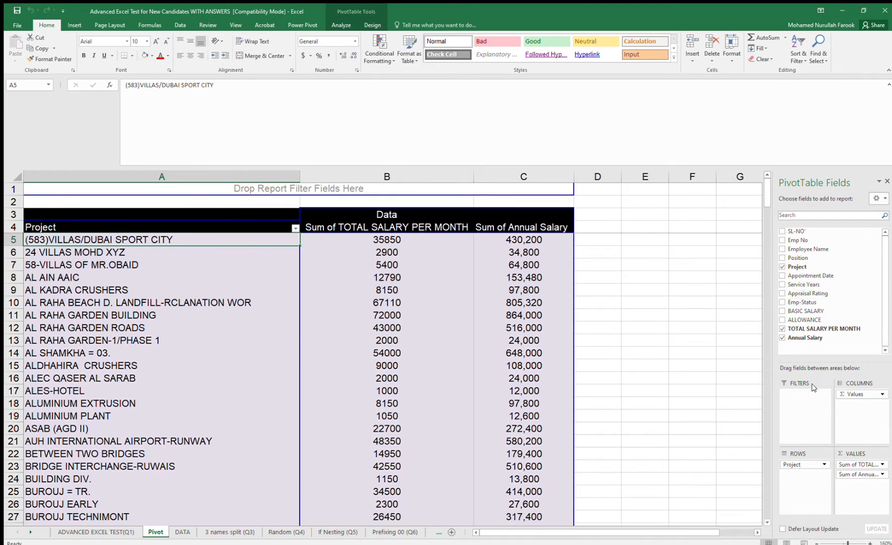
left_click_drag(806, 284, 805, 475)
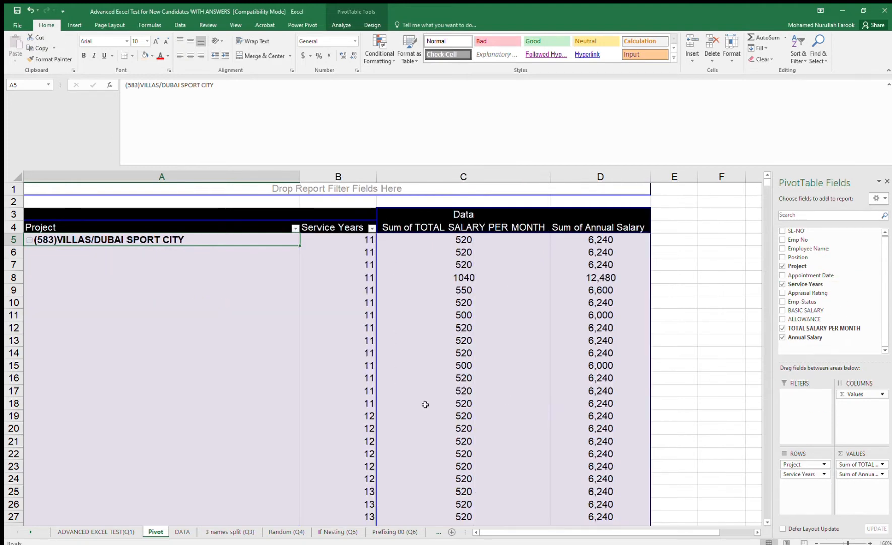
Step: Group the Service Years row values into five-year ranges starting at 10
left_click(338, 289)
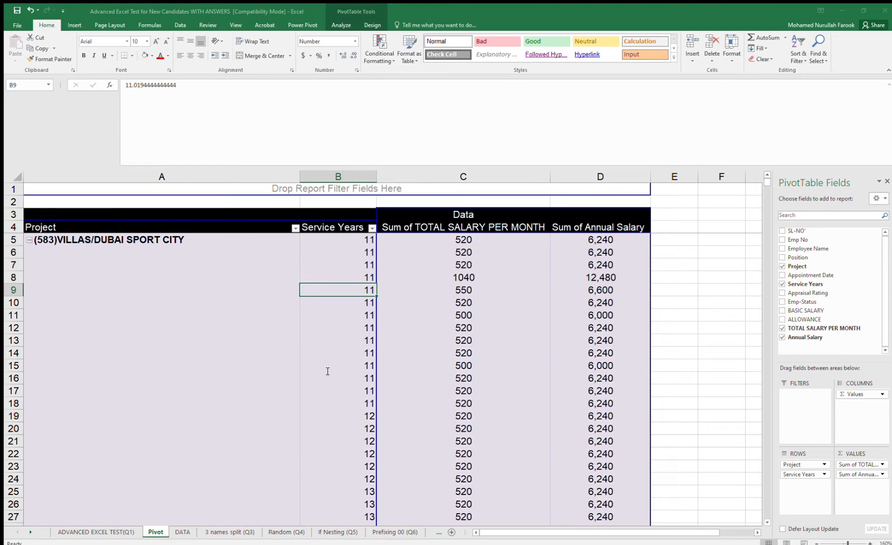
left_click(343, 400)
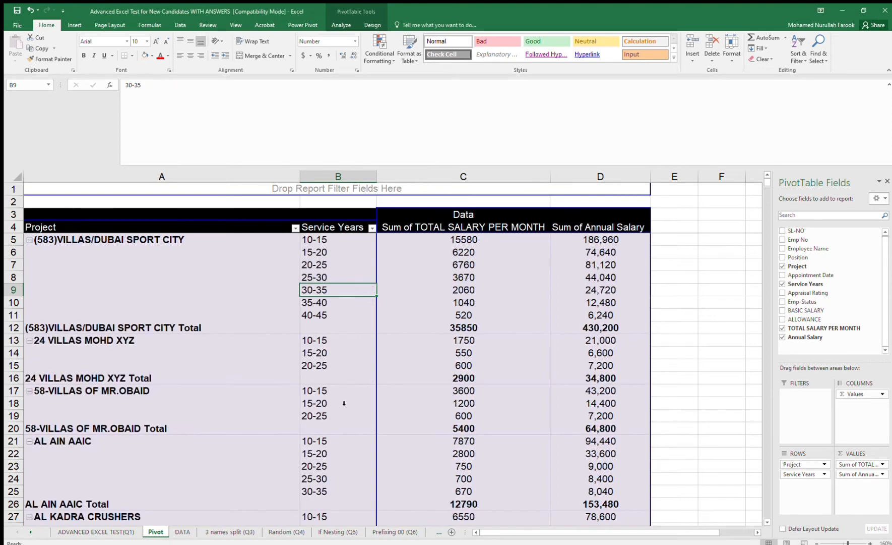
left_click(308, 420)
left_click(334, 333)
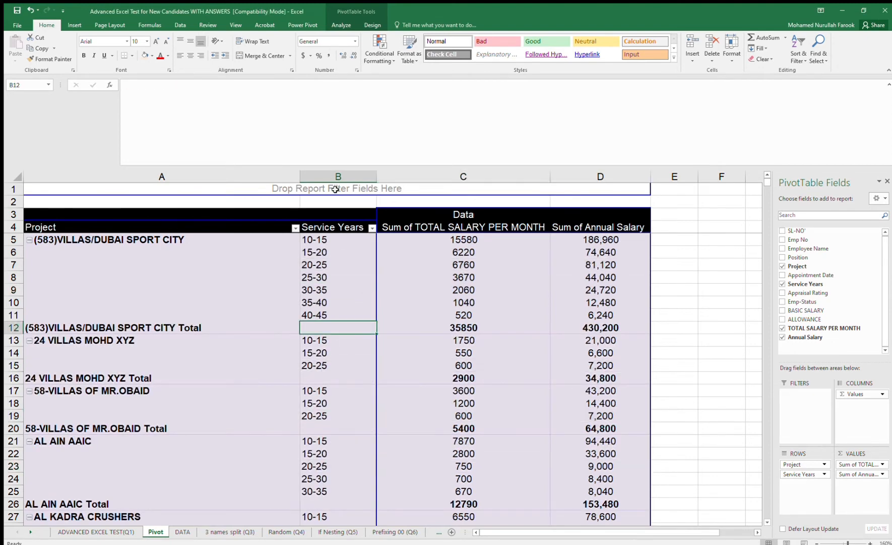
Step: Examine the grouped Service Years ranges in column B across the projects of the PivotTable
left_click(347, 175)
scroll(339, 281, "down", 16)
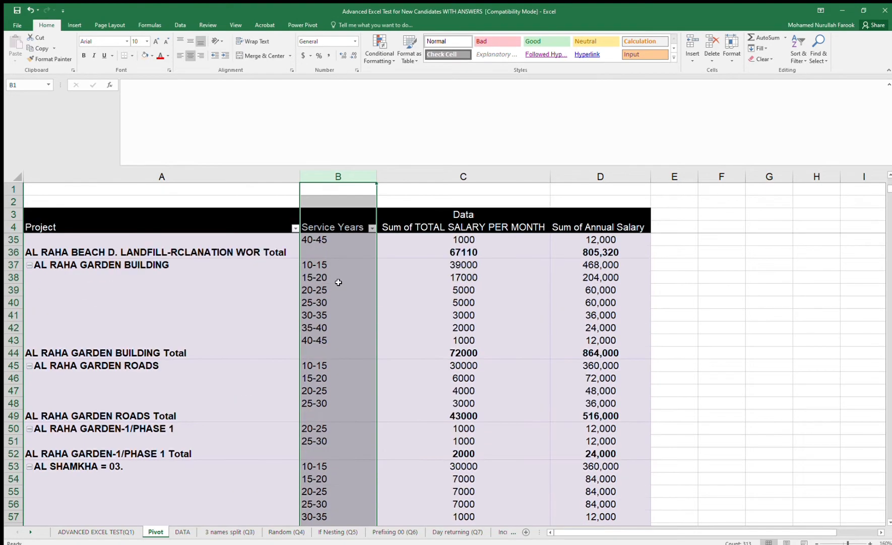
left_click(325, 340)
scroll(339, 333, "down", 20)
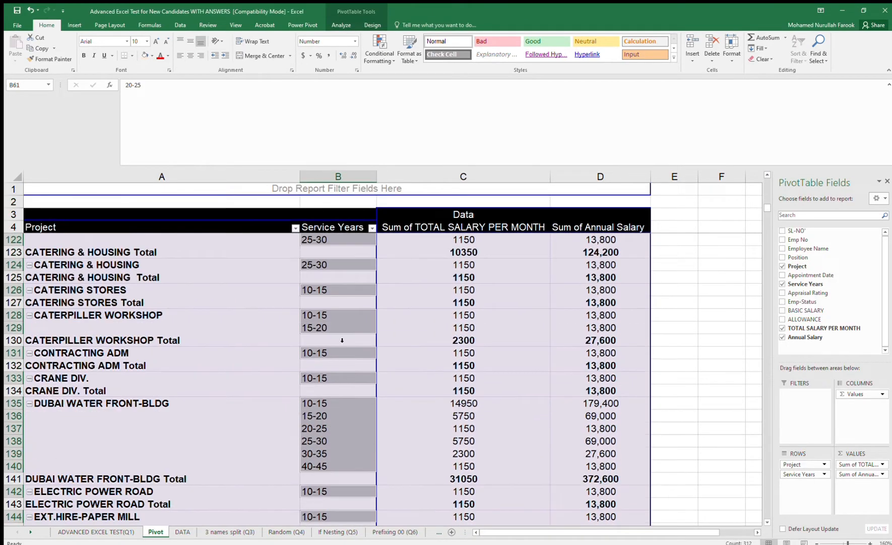
scroll(339, 331, "down", 8)
left_click_drag(343, 336, 346, 353)
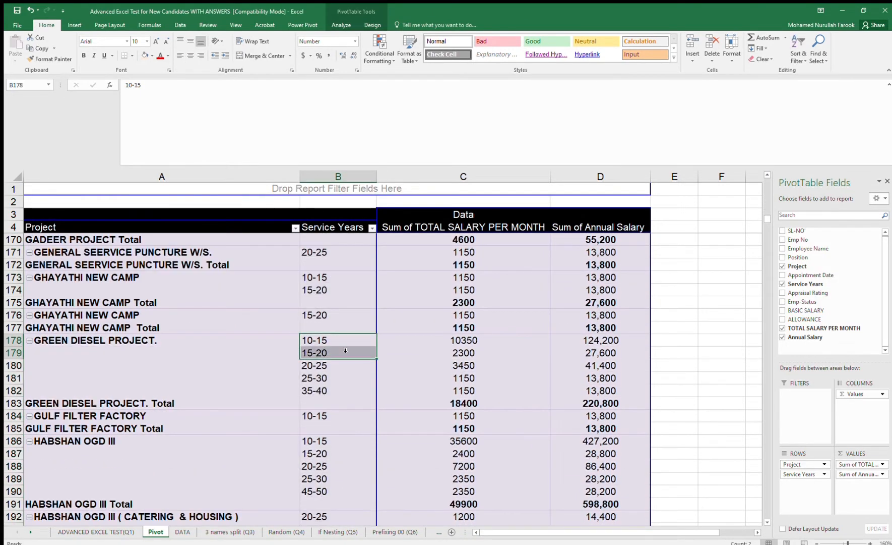
scroll(339, 364, "down", 6)
left_click(338, 414)
scroll(344, 341, "down", 10)
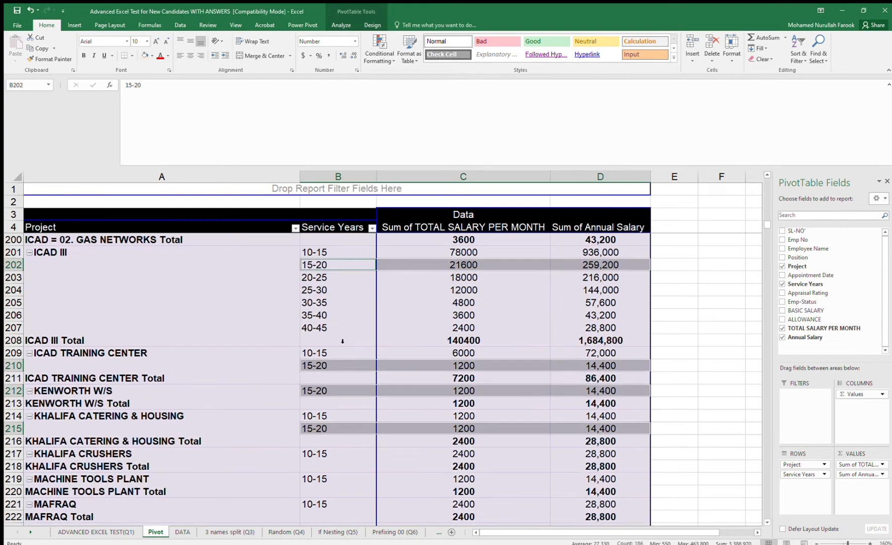
scroll(352, 341, "down", 6)
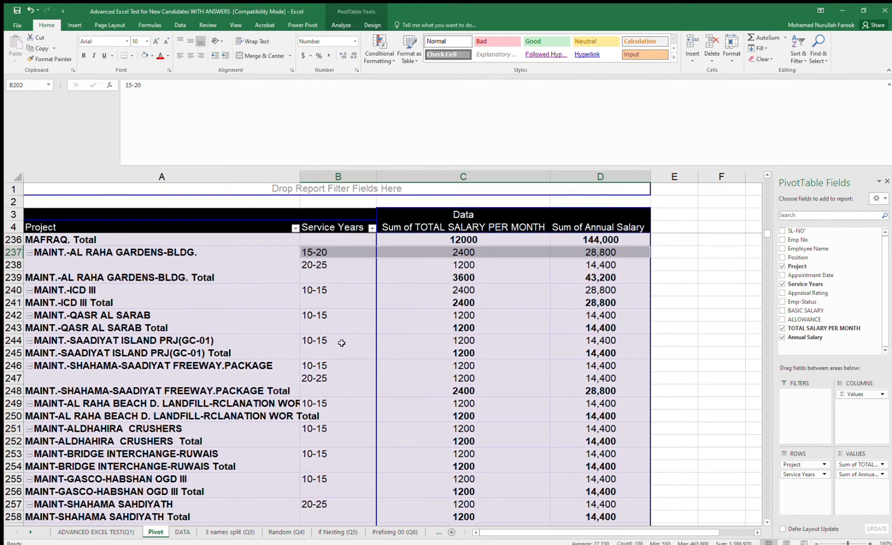
left_click(337, 176)
left_click(333, 290)
key("ctrl+Up")
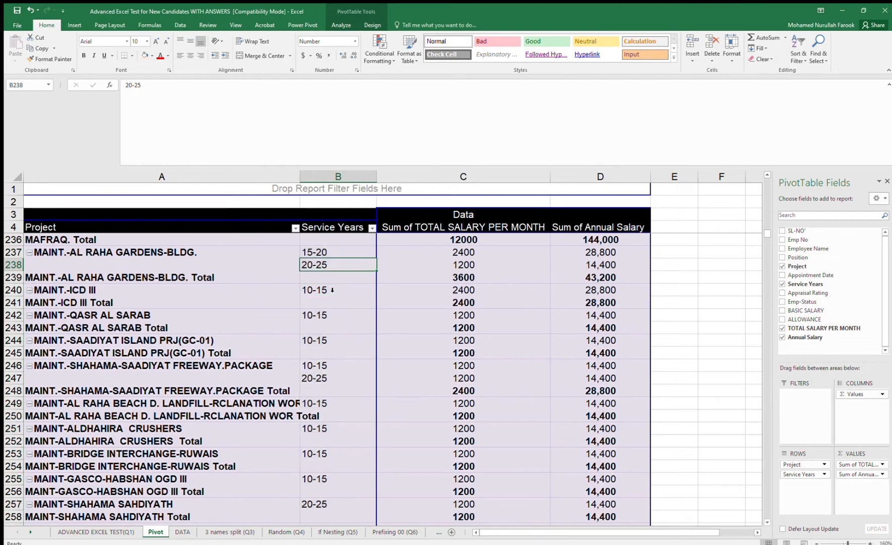
left_click(343, 228)
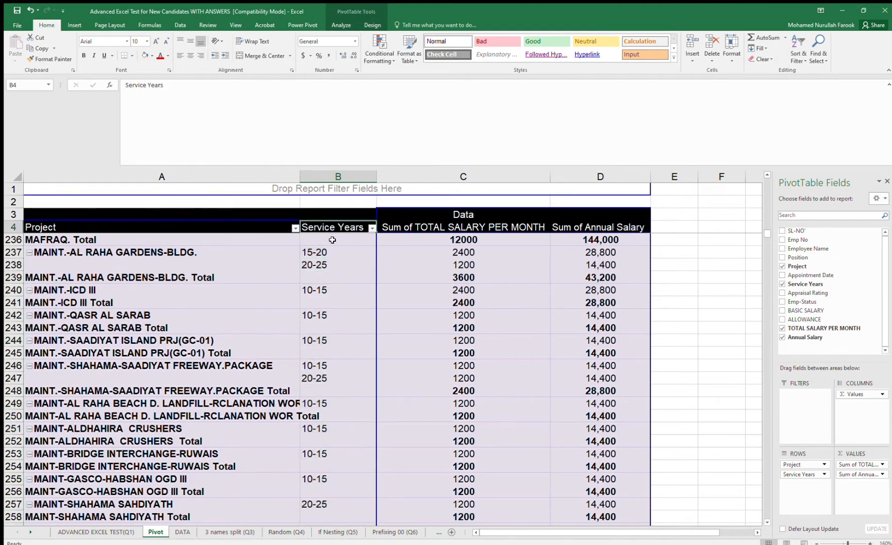
scroll(344, 257, "down", 6)
scroll(345, 257, "down", 5)
scroll(344, 257, "up", 20)
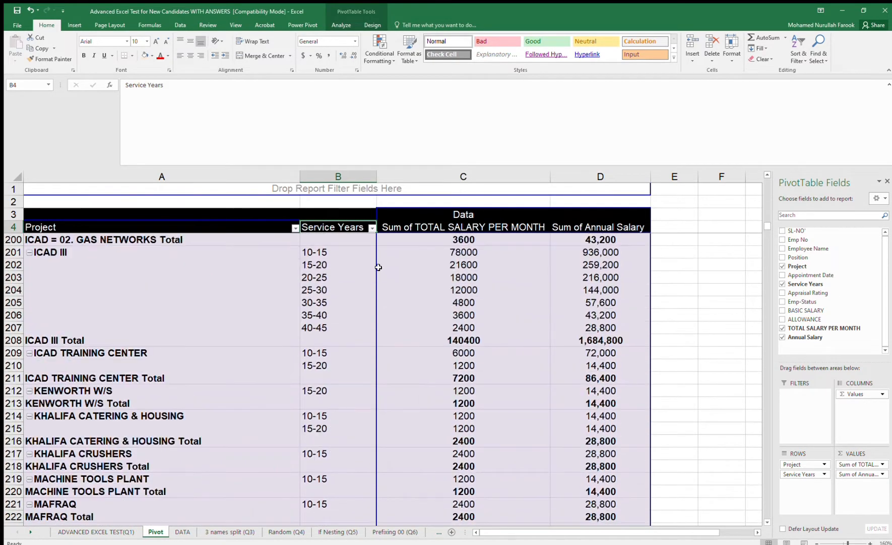
left_click_drag(767, 218, 768, 182)
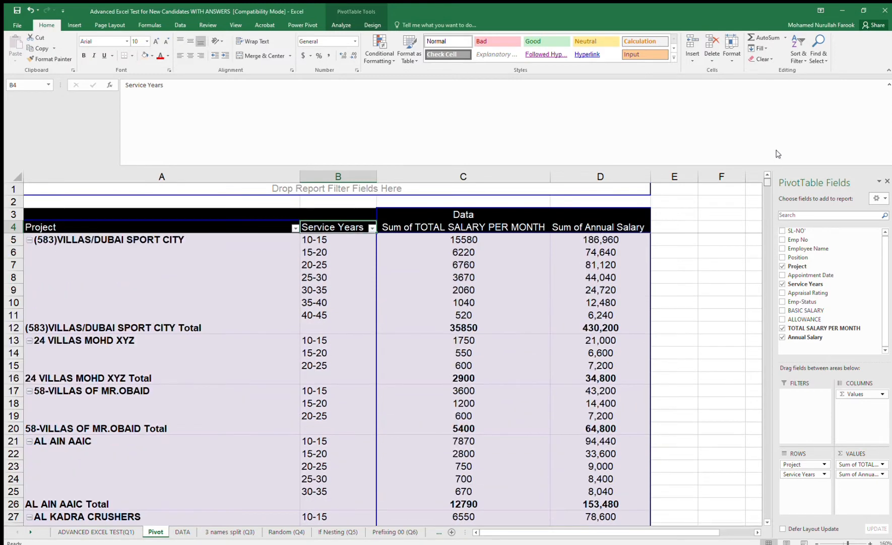
left_click(356, 264)
left_click(346, 278)
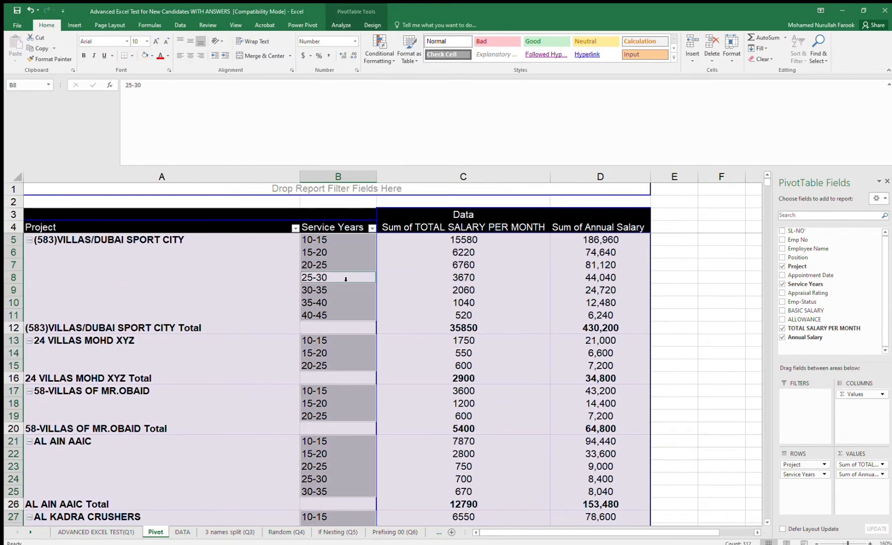
left_click(326, 304)
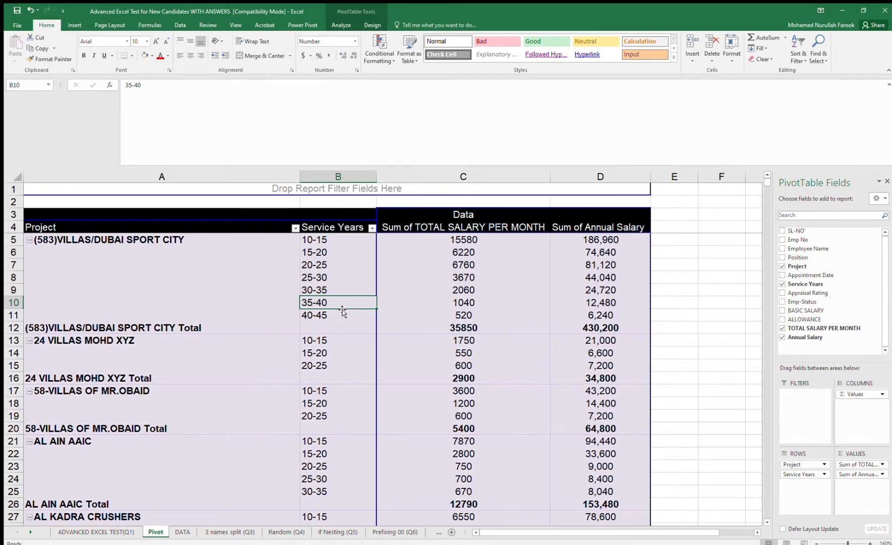
left_click(327, 279)
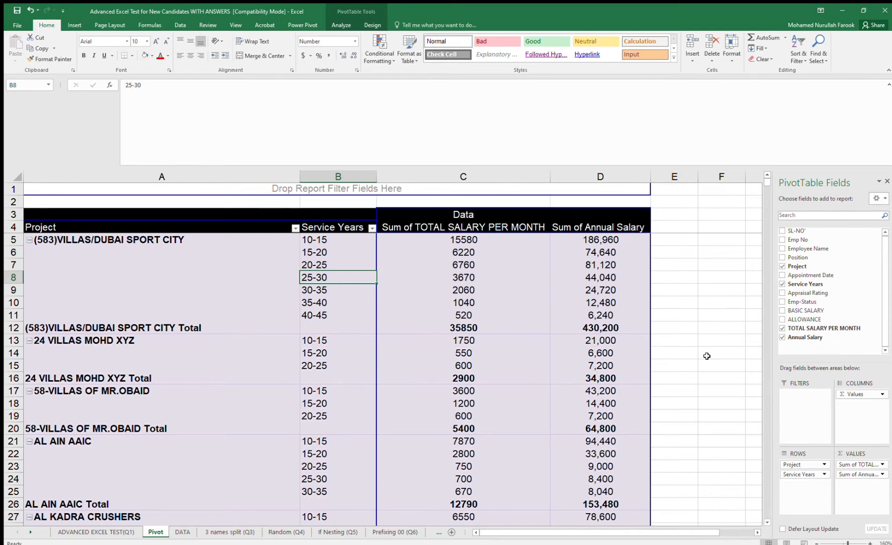
Step: Try adding a count of Service Years to the values, and remove the Service Years field from the PivotTable
left_click_drag(831, 288, 628, 318)
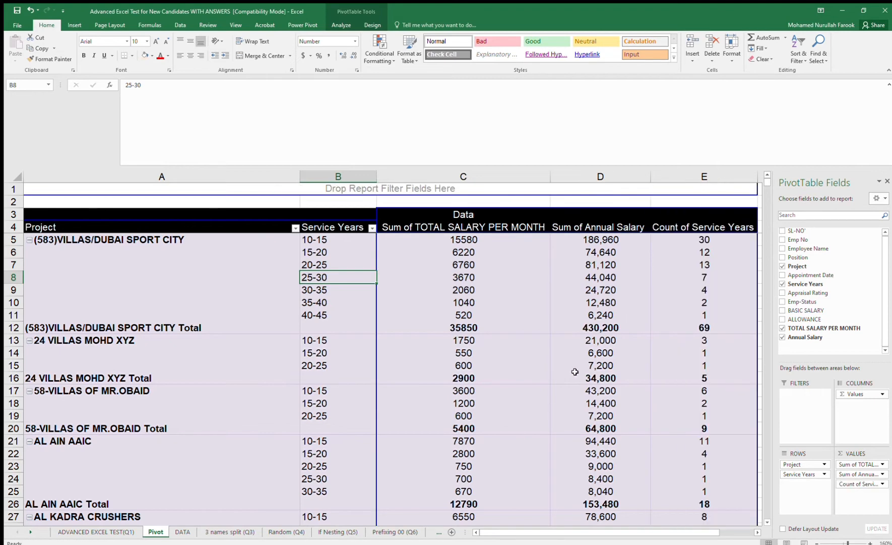
key("ctrl+z")
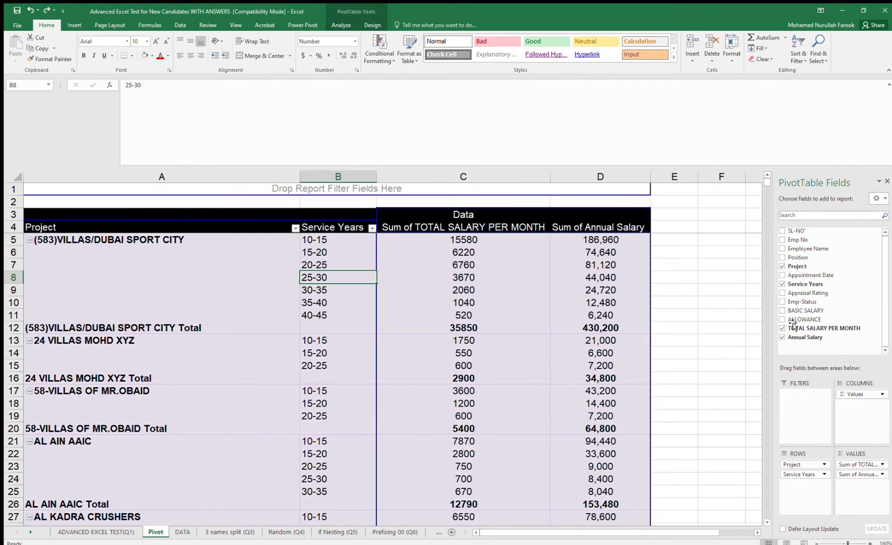
left_click(782, 285)
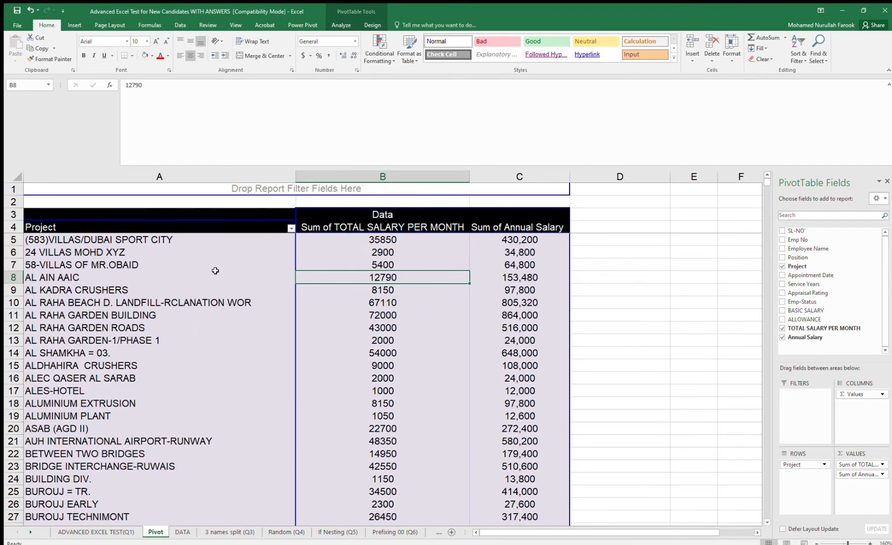
Step: Move the SWAIHAN SITE project to the beginning of the PivotTable's project list and check its position
scroll(216, 271, "down", 13)
scroll(207, 289, "down", 15)
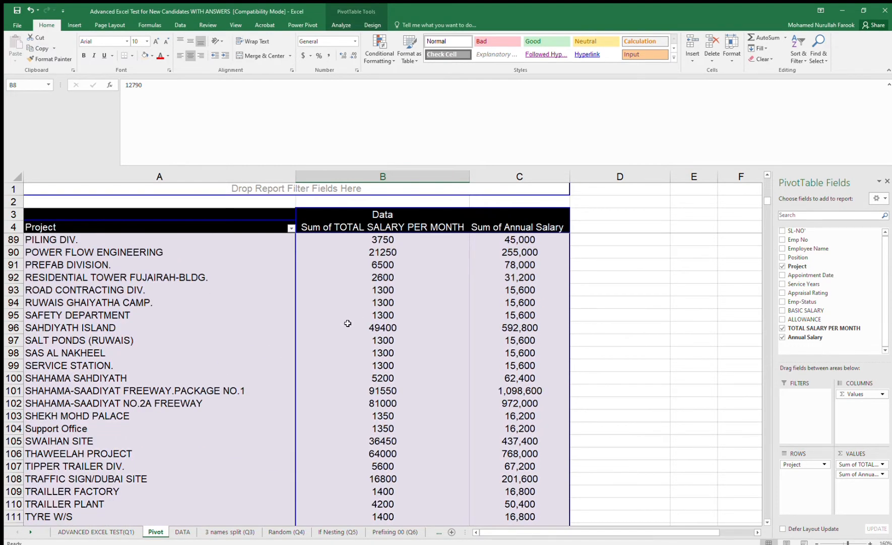
scroll(298, 330, "down", 2)
scroll(174, 367, "down", 1)
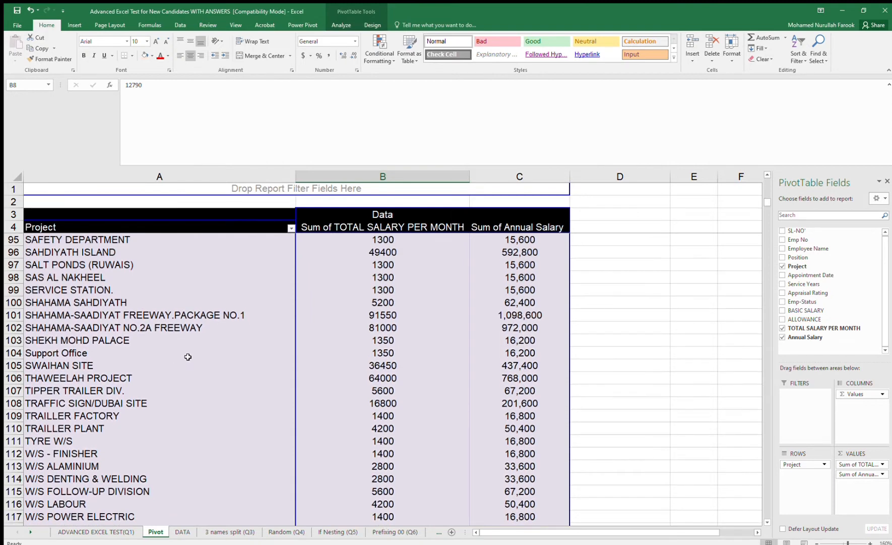
left_click(178, 365)
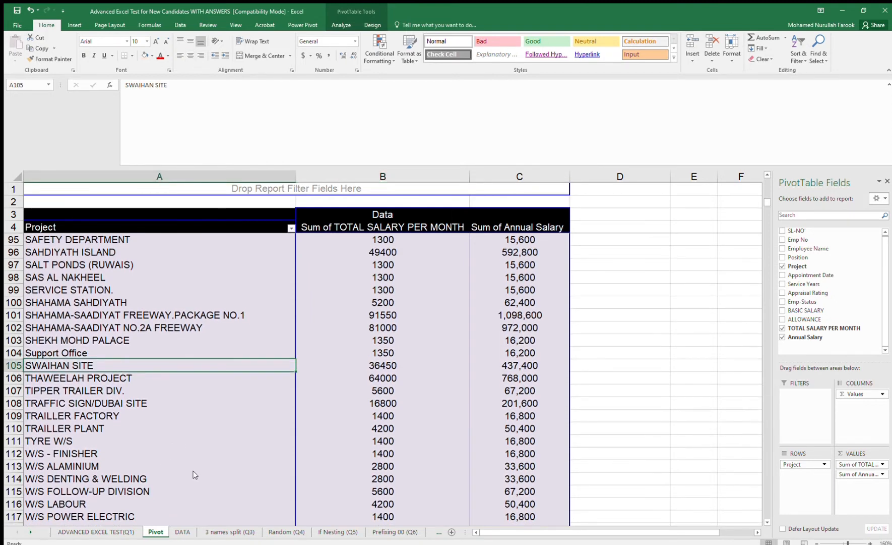
left_click(254, 450)
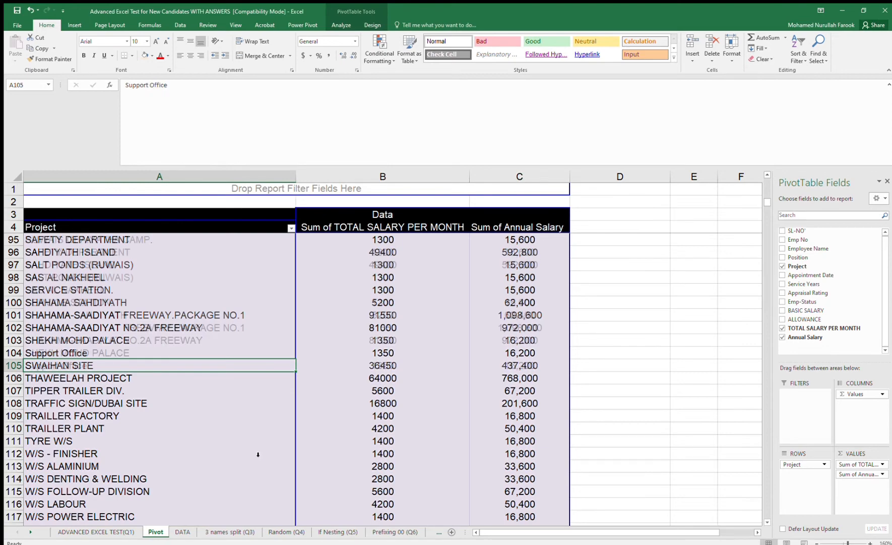
scroll(196, 379, "up", 7)
left_click(195, 378)
key("ctrl+Up")
scroll(192, 386, "down", 5)
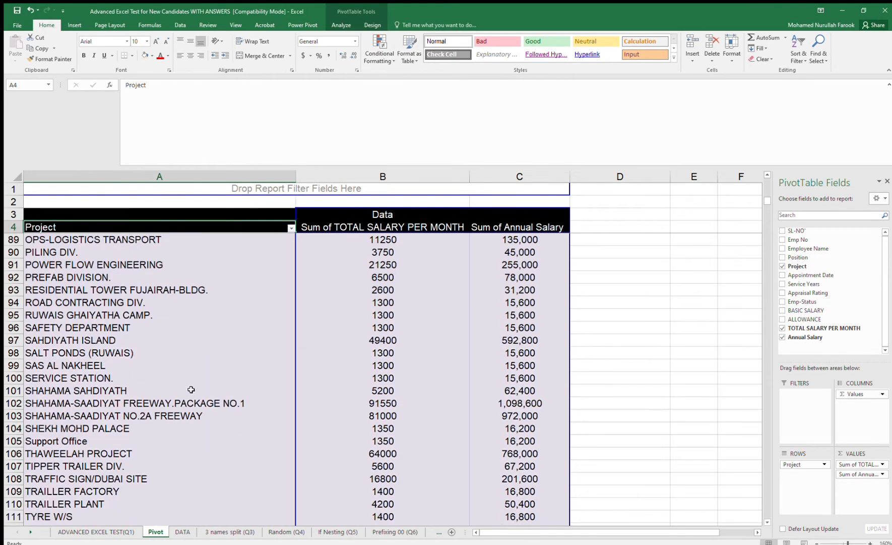
scroll(191, 383, "up", 5)
key("Down")
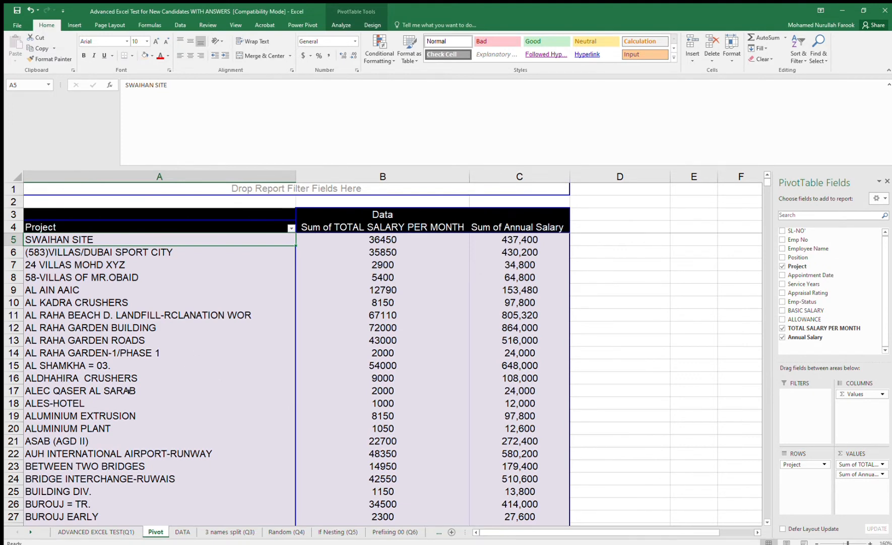
Step: Move the XYZ CATERING&HOUSING-ICAD III project from near the end of the list to the beginning
left_click(119, 411)
key("ctrl+Down")
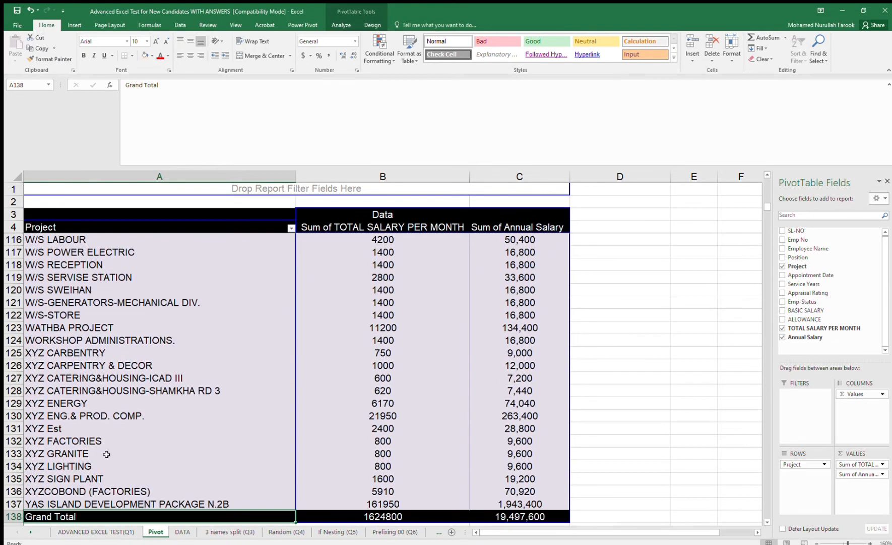
left_click(89, 378)
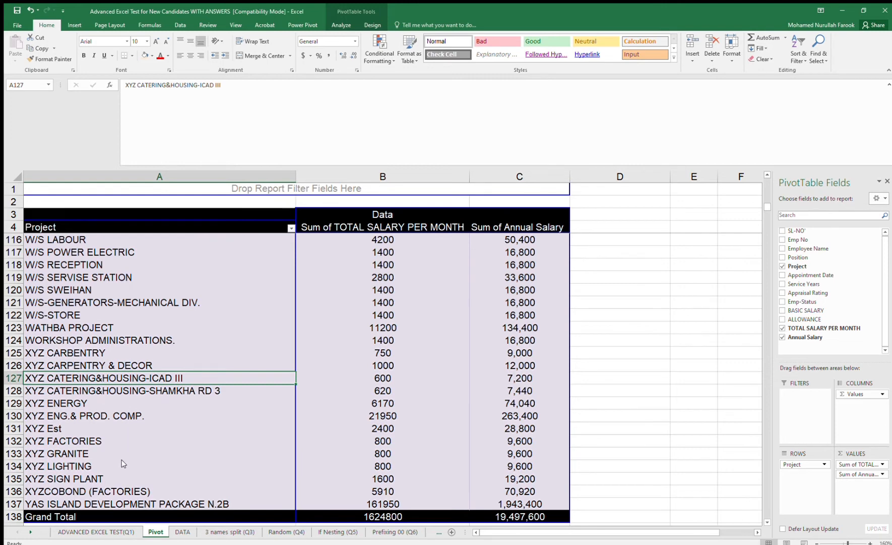
left_click(210, 445)
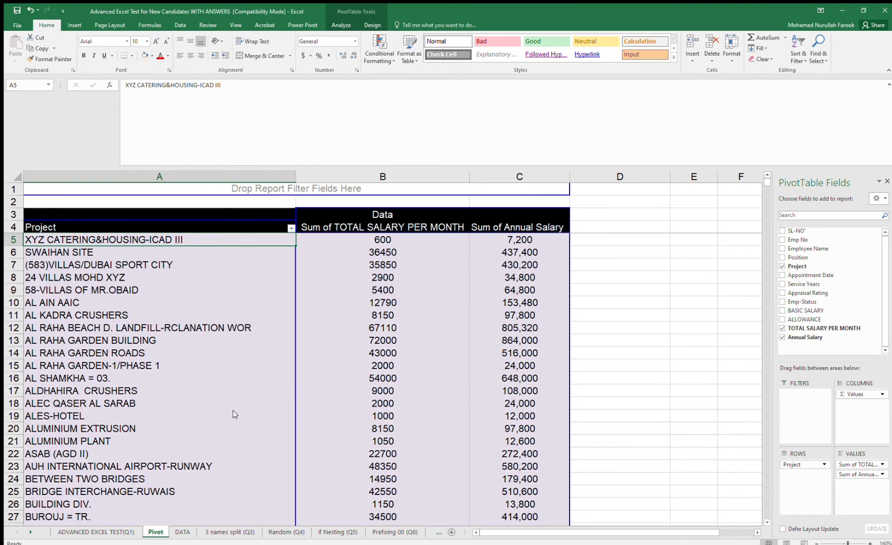
Step: Move XYZ CATERING&HOUSING-ICAD III down one place below SWAIHAN SITE and review the reordered first projects
left_click(250, 376)
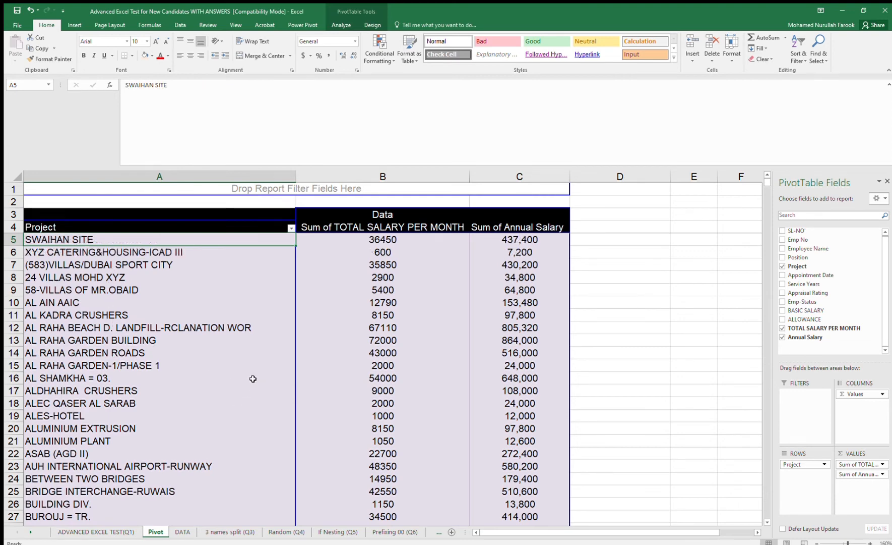
left_click(210, 340)
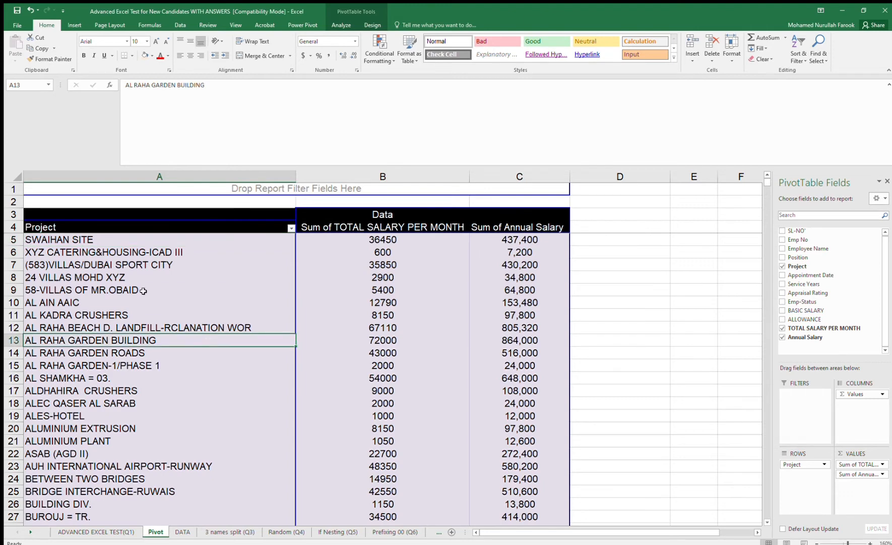
left_click(80, 251)
left_click(80, 241)
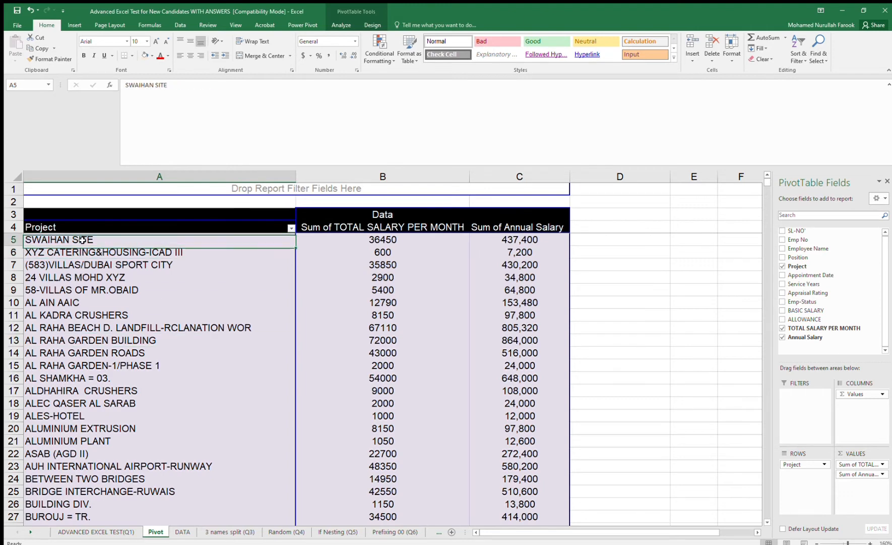
left_click(83, 253)
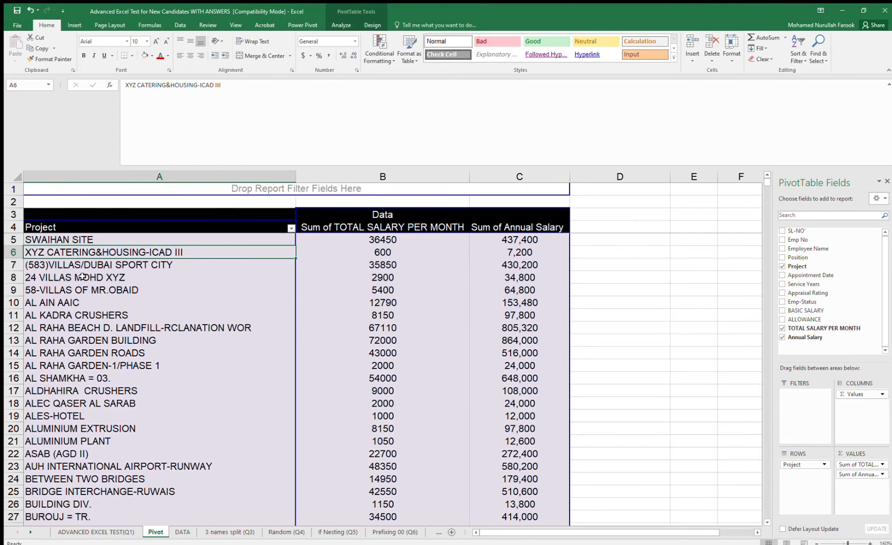
left_click(74, 290)
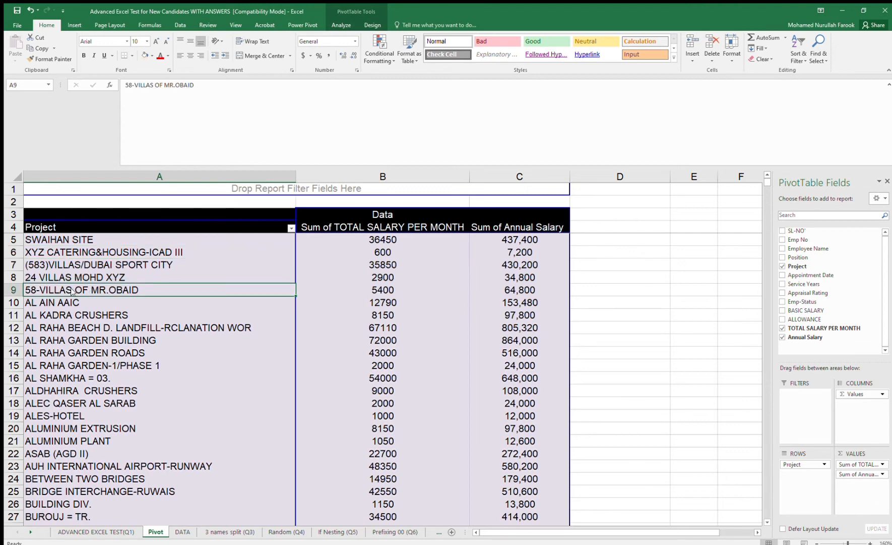
Step: Move the 58-VILLAS project up two places above (583)VILLAS/DUBAI SPORT CITY, and move AL KADRA CRUSHERS up above AL AIN AAIC
left_click(197, 411)
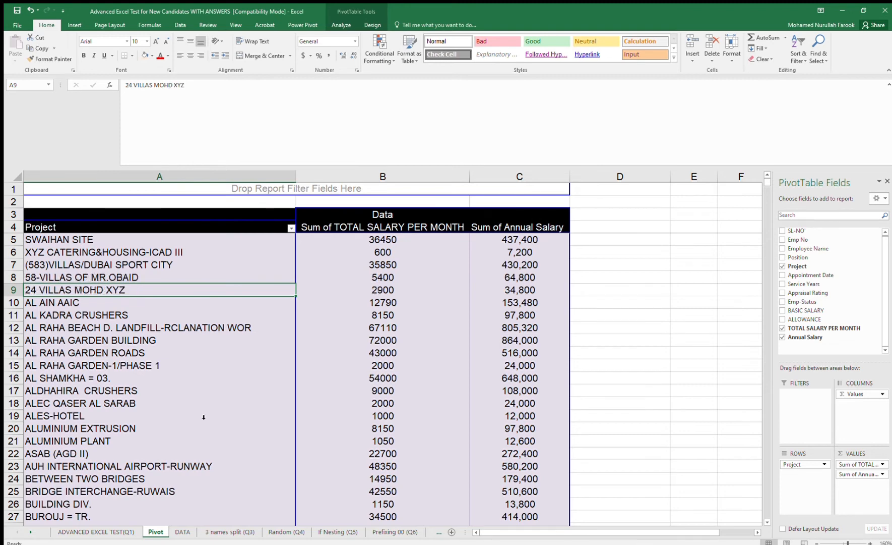
left_click(78, 277)
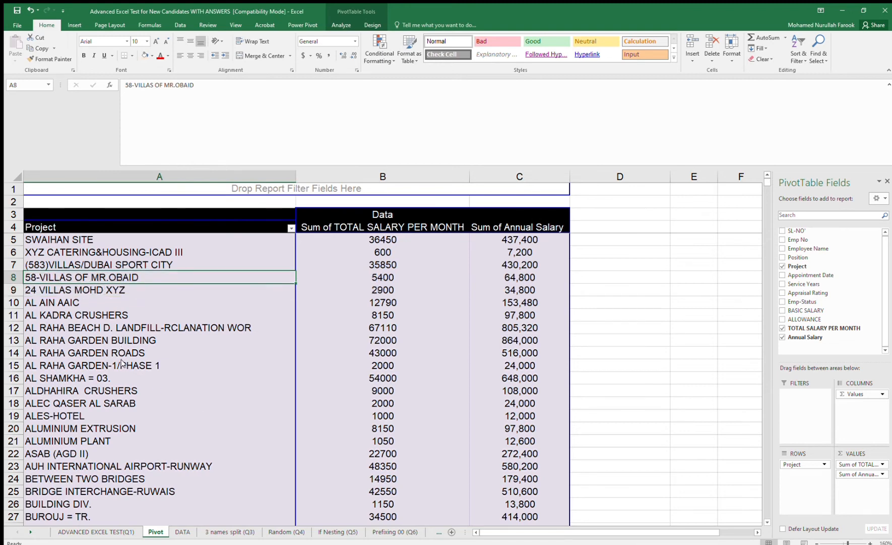
left_click(187, 404)
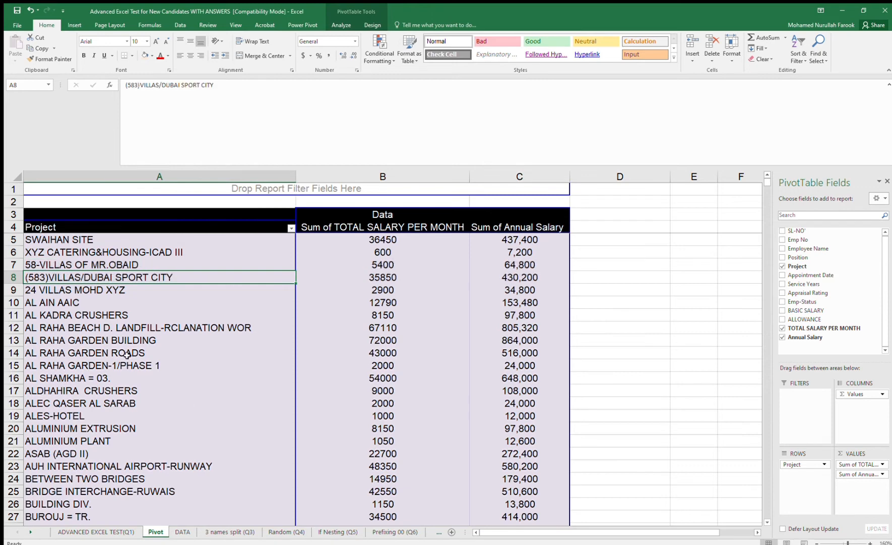
left_click(85, 316)
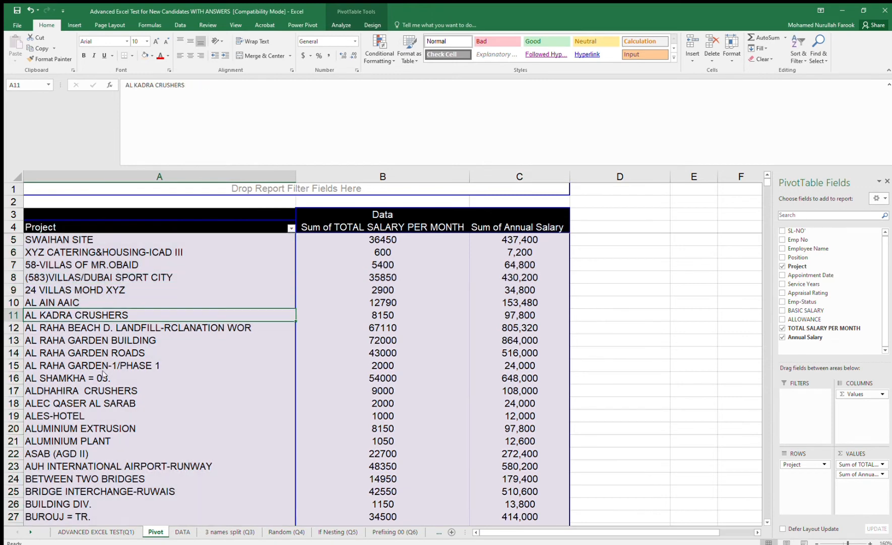
left_click(191, 433)
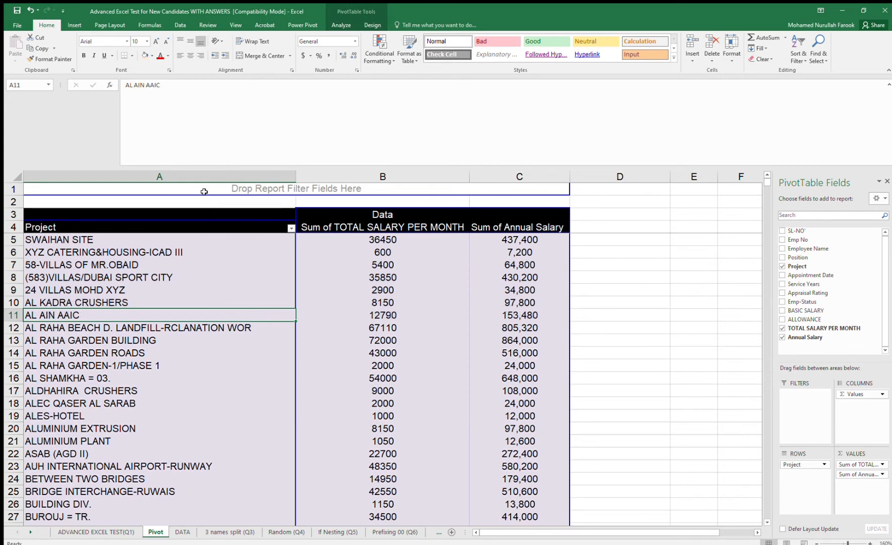
Step: Select all project labels in the PivotTable and look through the salary rows down to the Grand Total
left_click_drag(204, 192, 524, 186)
left_click(190, 365)
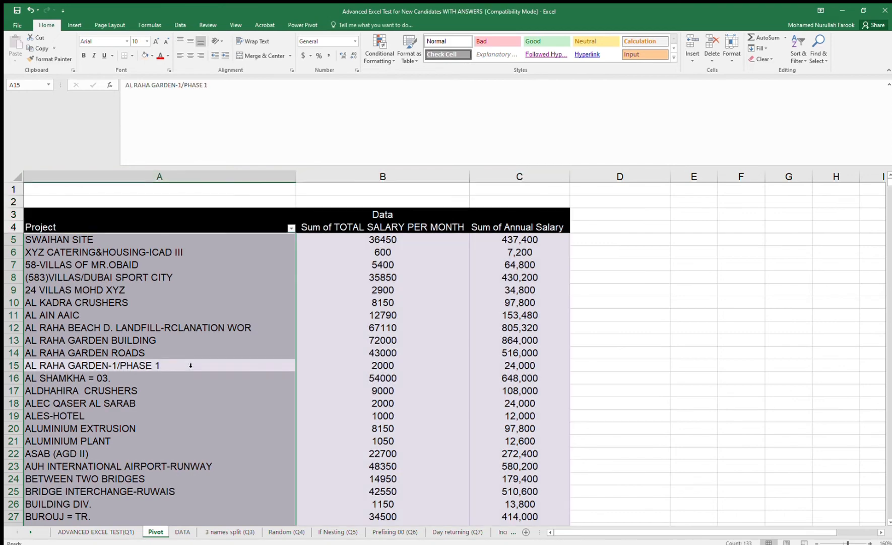
scroll(420, 349, "down", 9)
scroll(420, 349, "down", 17)
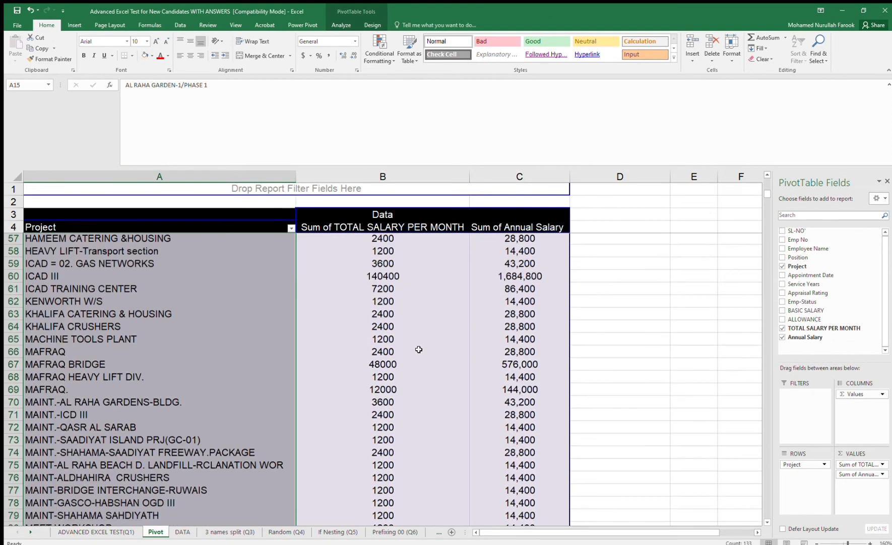
left_click(417, 349)
key("ctrl+Down")
scroll(417, 349, "down", 5)
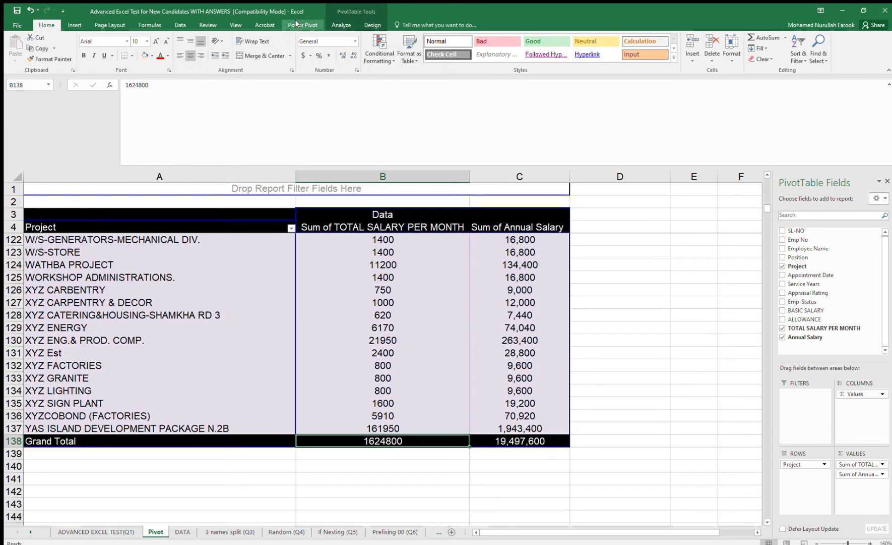
Step: Point out the PivotTable's Fields, Items & Sets calculation tools and select the report's columns A to C
left_click(342, 26)
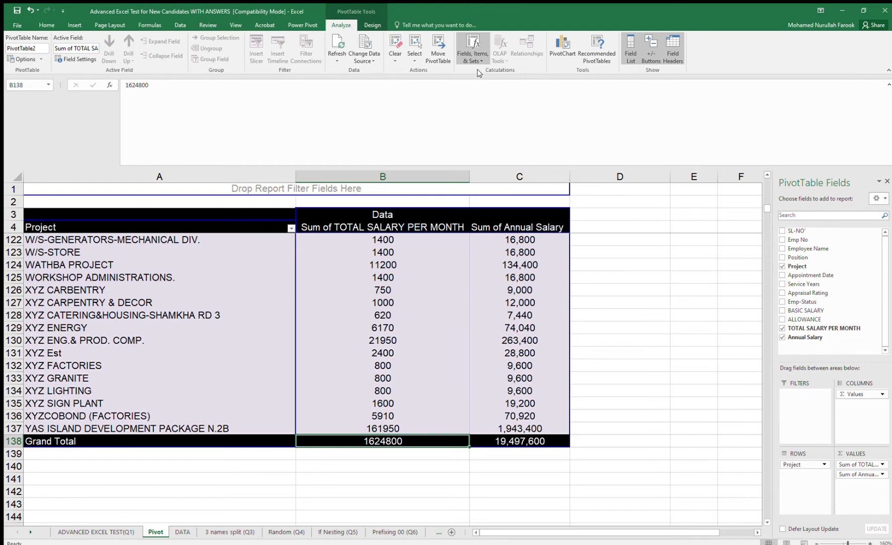
left_click(466, 301)
left_click_drag(519, 176, 3, 177)
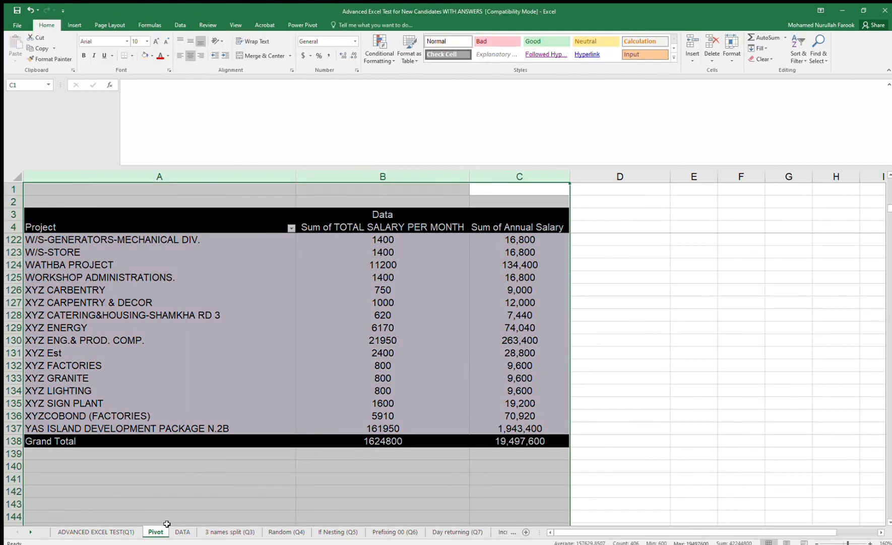
Step: Show the DATA sheet from its first employee record as the source of the PivotTable
left_click(182, 531)
left_click(356, 389)
key("ctrl+Home")
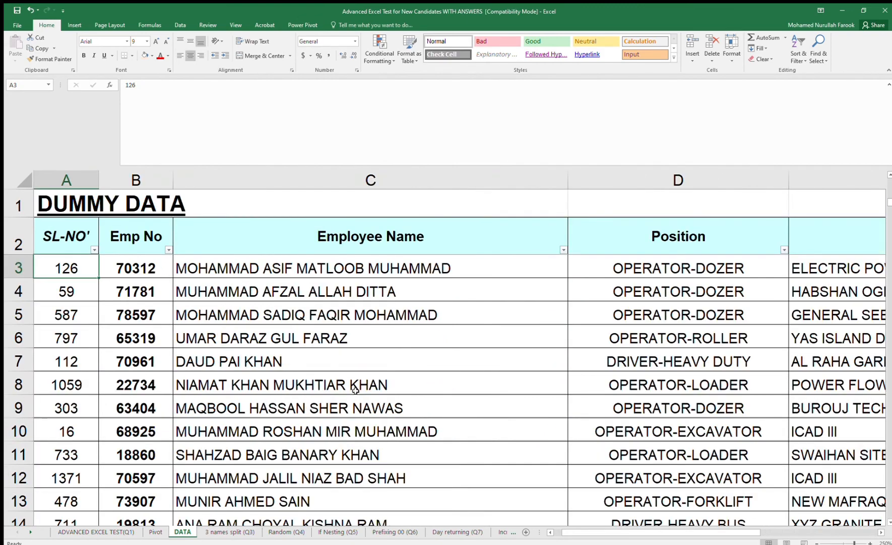
key("ctrl+Page_Up")
left_click(182, 531)
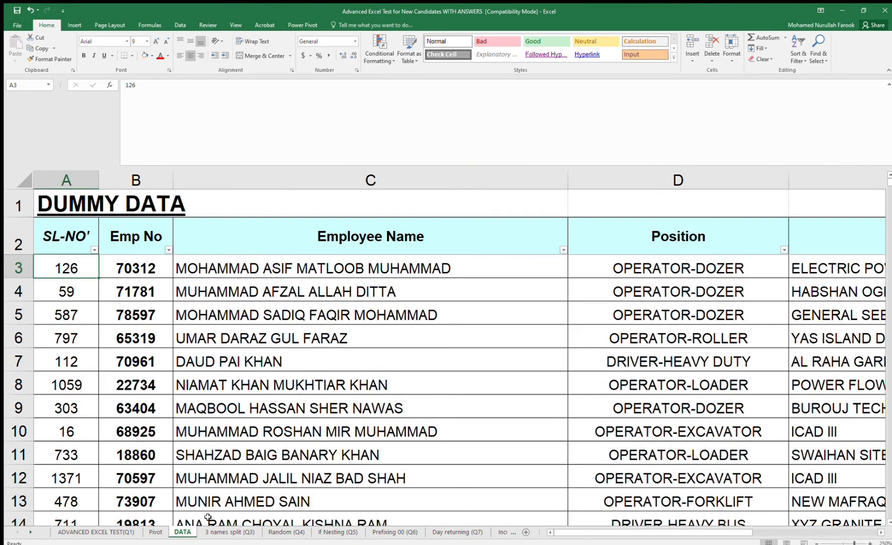